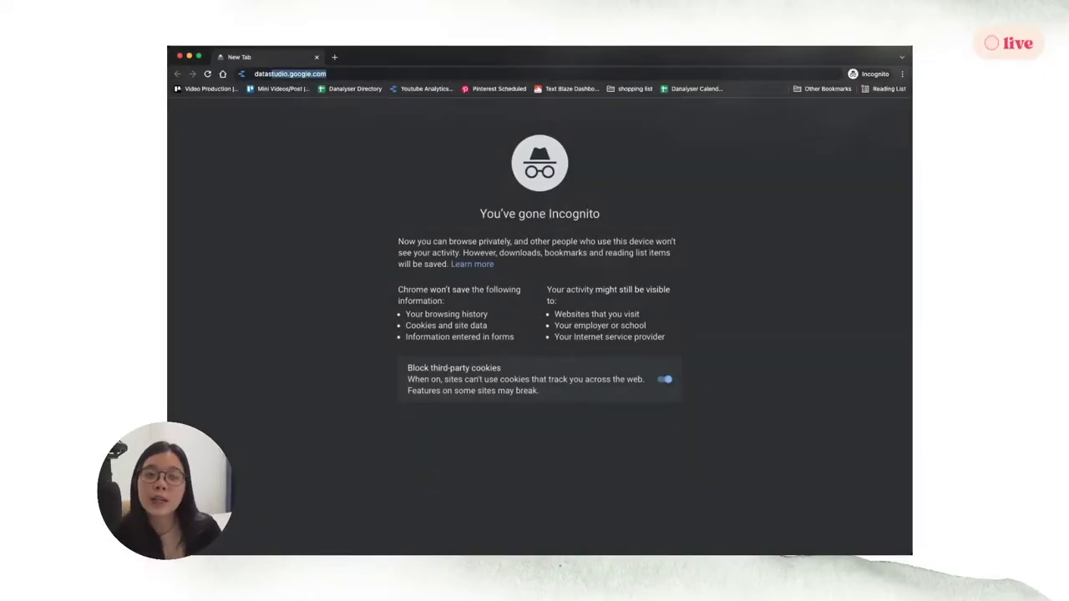
Load datastudio.google.com in the incognito Chrome window.
key(Return)
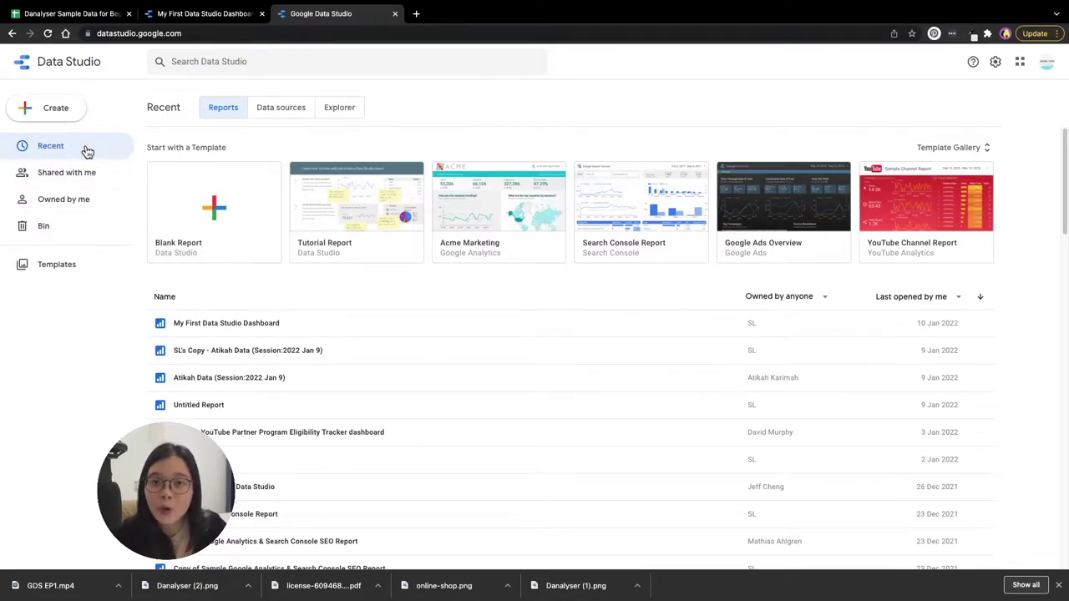
Browse the Shared with me, Owned by me and Bin lists, ending in the Template Gallery.
click(48, 174)
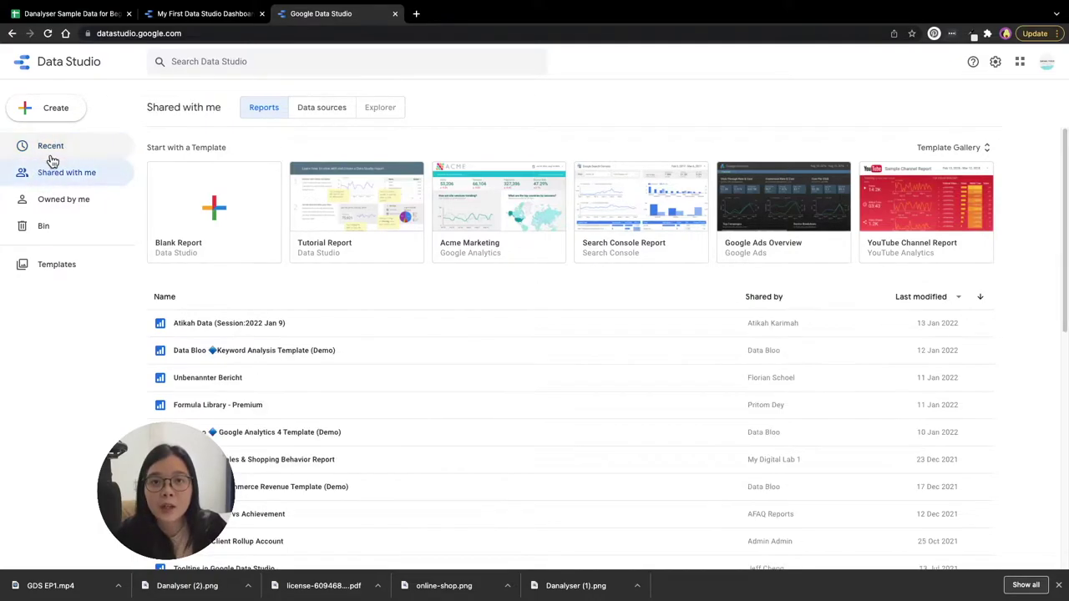
click(70, 205)
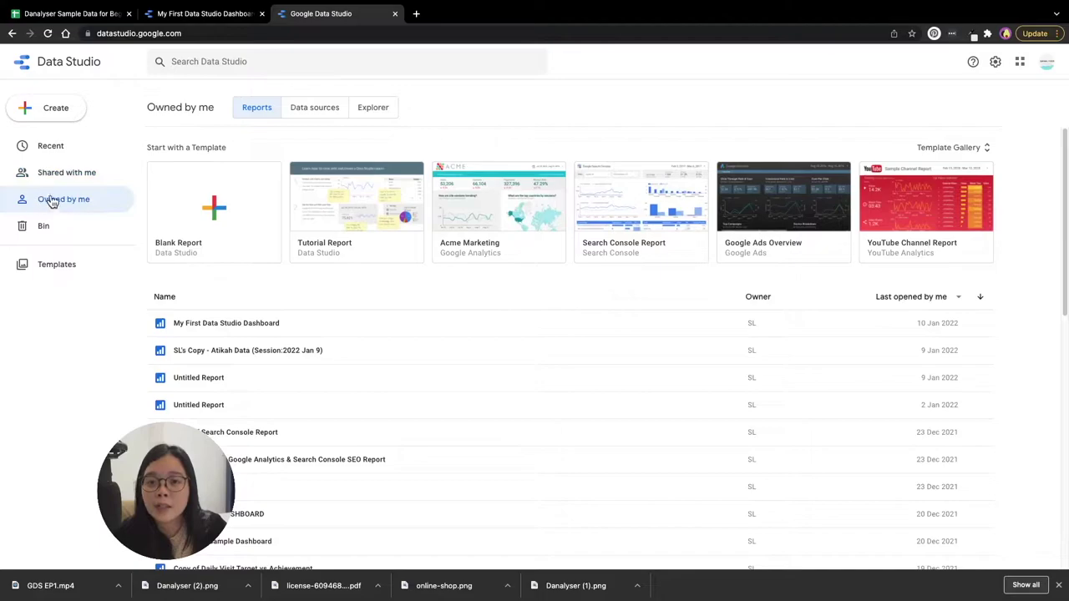
click(99, 227)
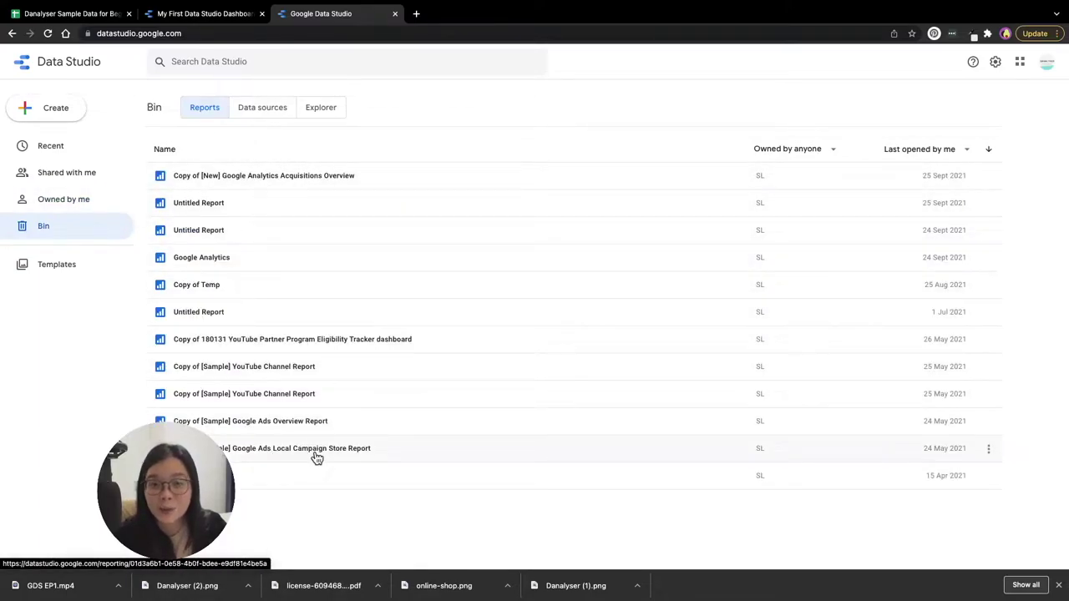
click(78, 268)
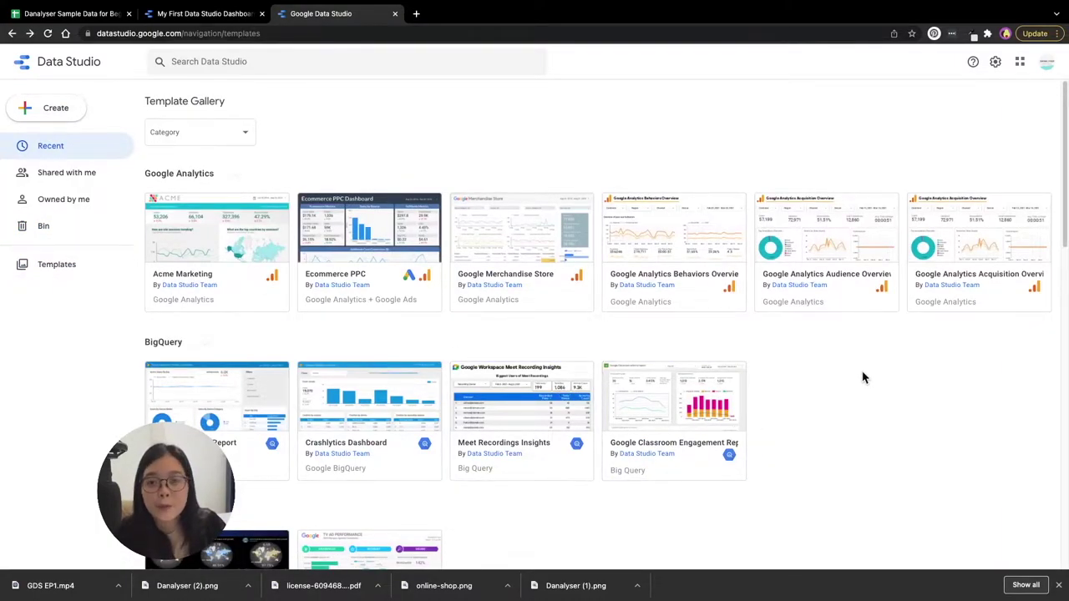
scroll(852, 349, down, 2)
scroll(852, 348, up, 1)
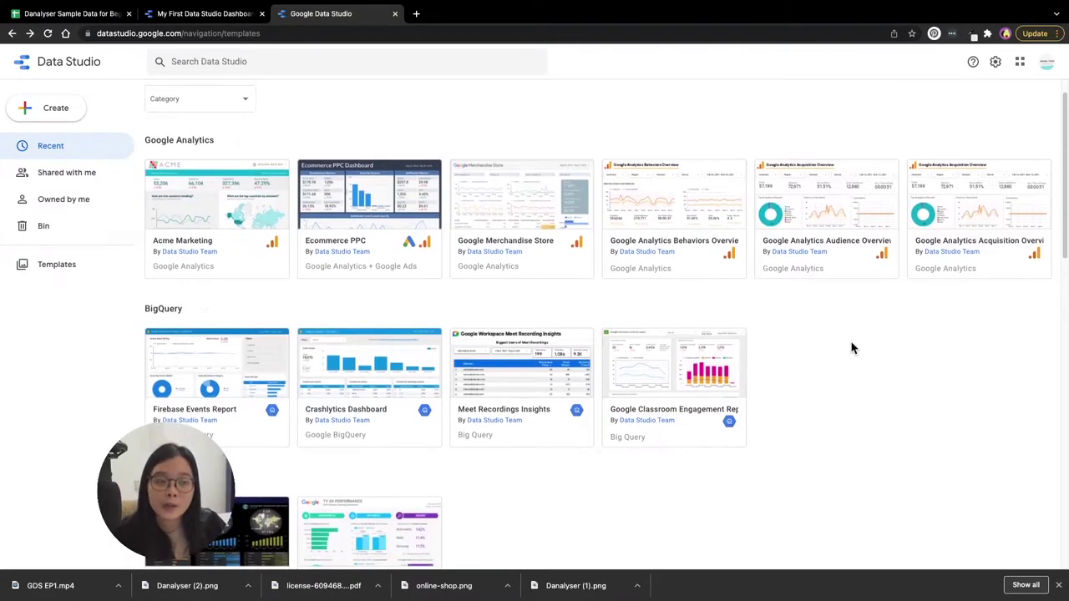
scroll(852, 348, up, 1)
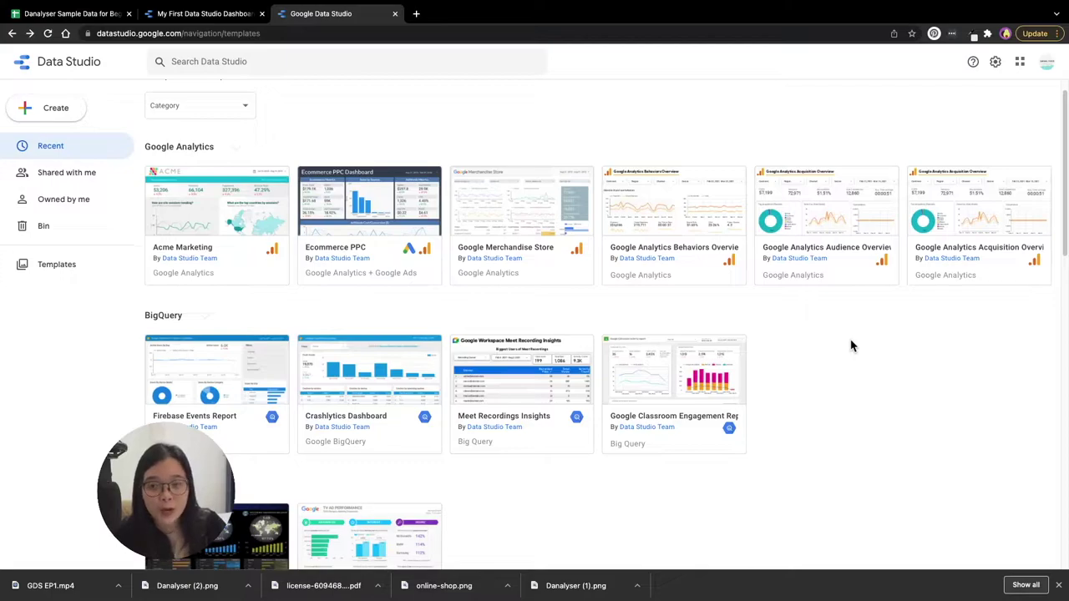
scroll(851, 345, up, 1)
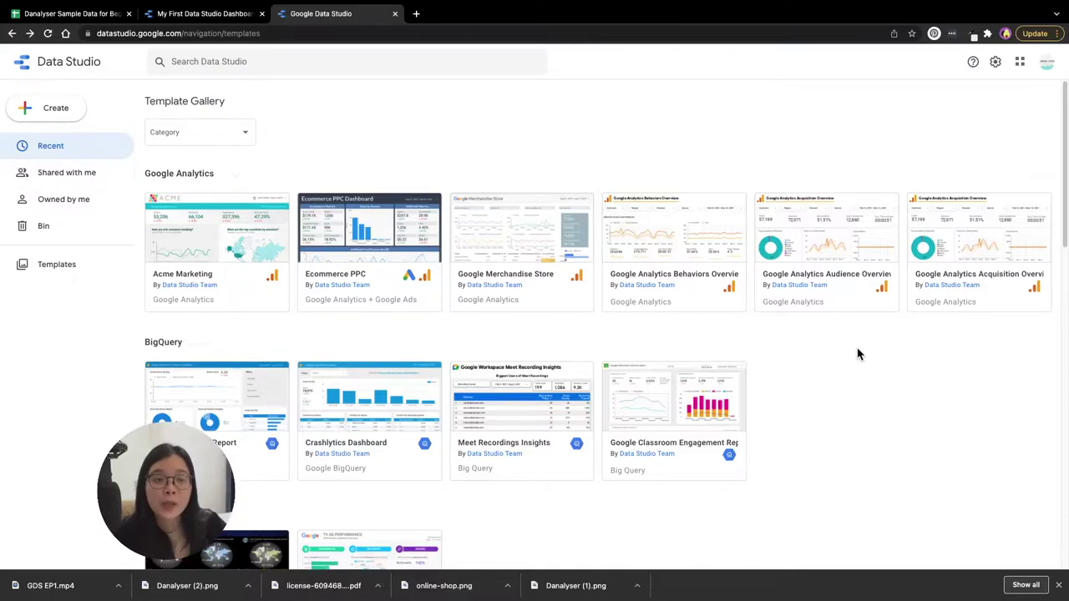
click(641, 232)
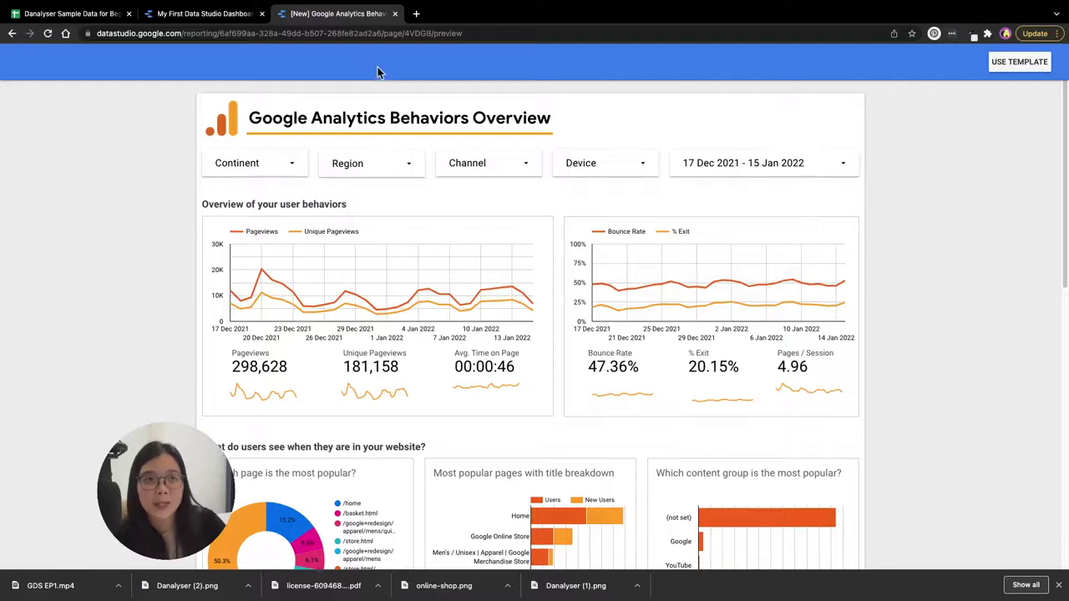
key(alt+Left)
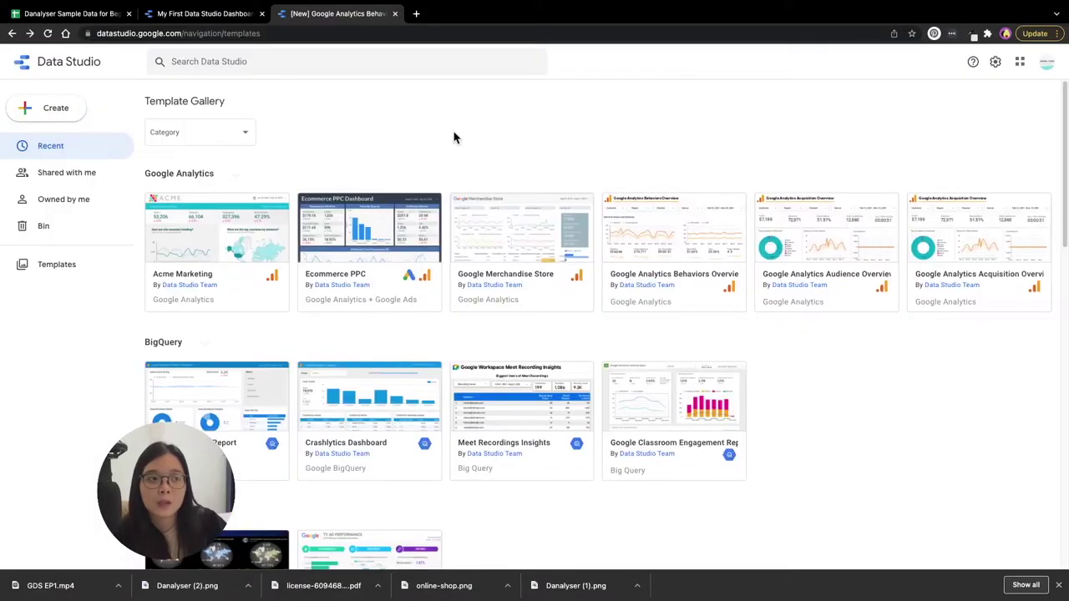
Create a new blank report, which brings up the Add data connector picker.
click(41, 113)
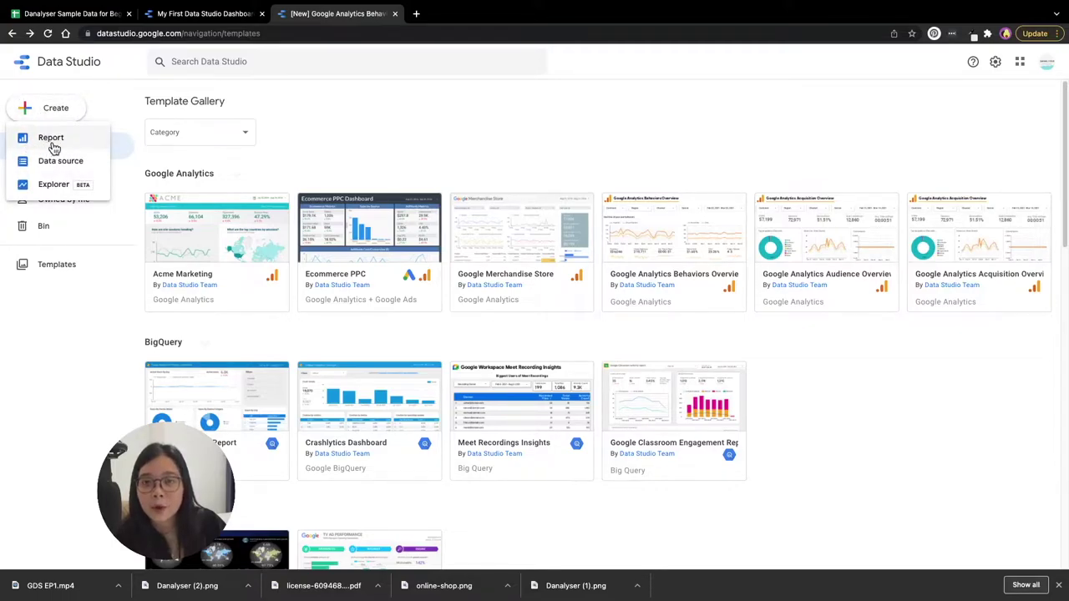
click(52, 141)
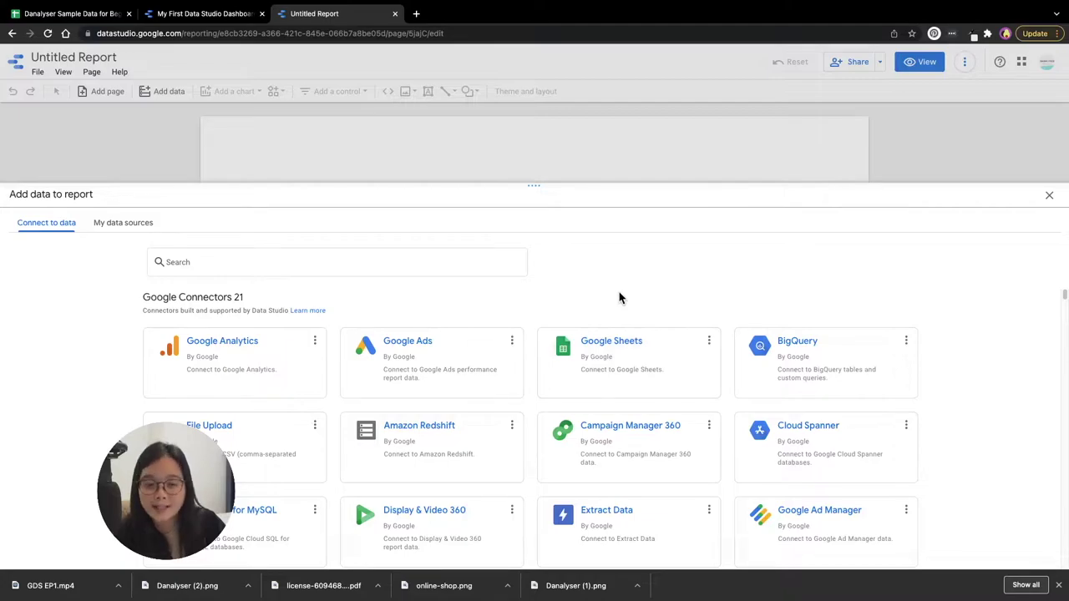
scroll(81, 222, down, 2)
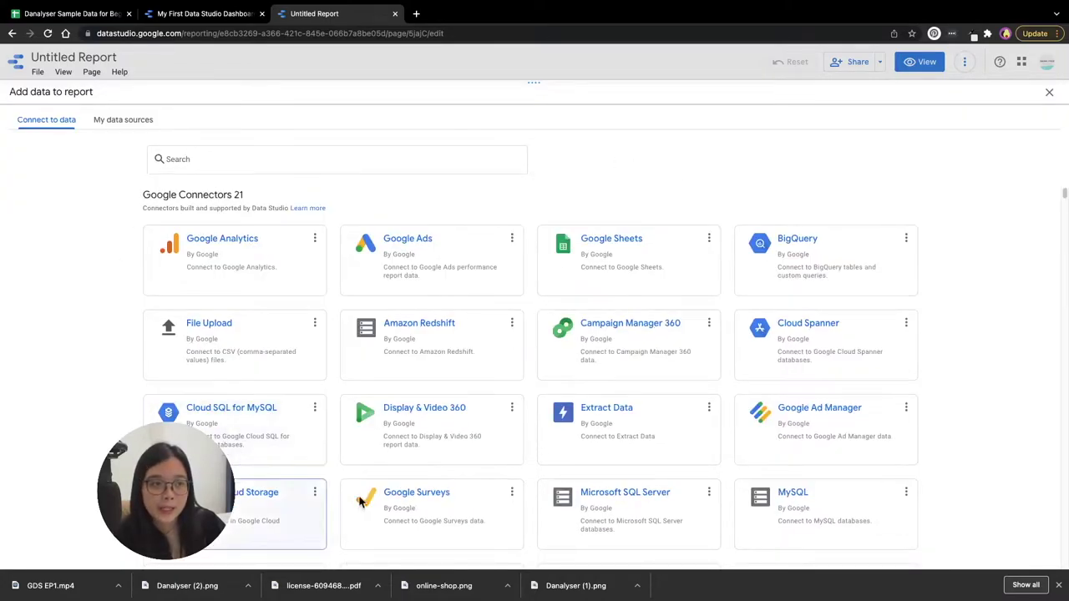
drag(143, 198, 217, 194)
click(240, 193)
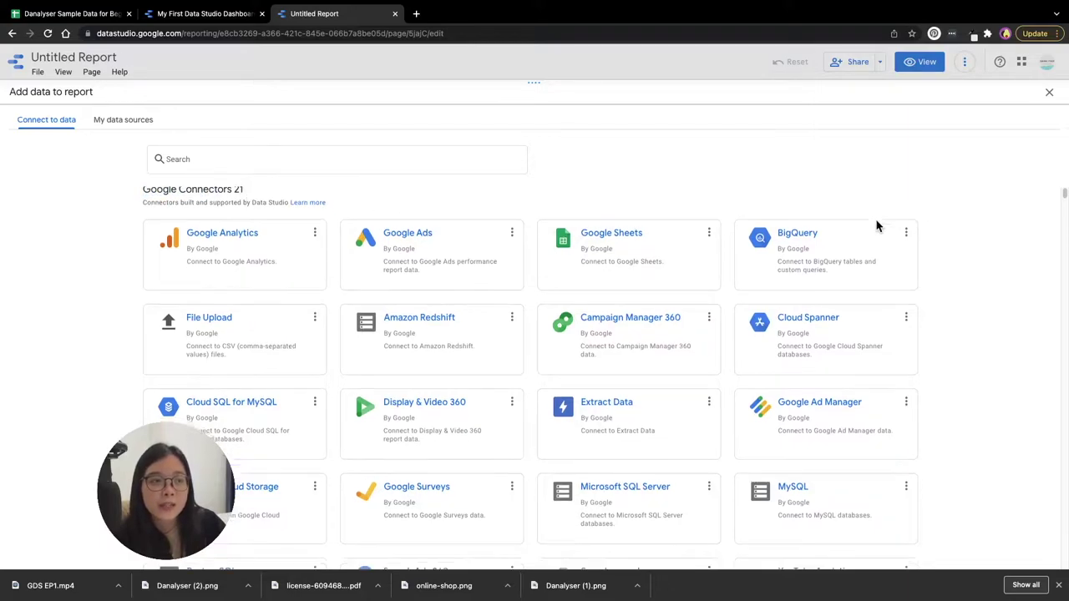
Scroll through the 21 Google and 487 partner connectors in the Add data picker.
scroll(889, 247, down, 1)
scroll(882, 237, up, 1)
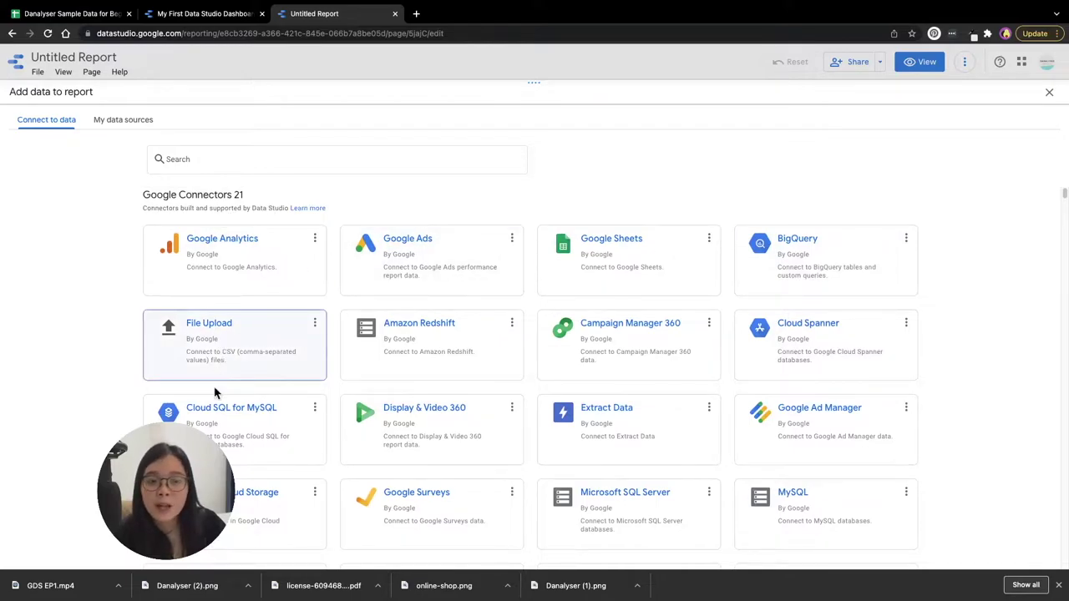
scroll(823, 434, down, 1)
scroll(820, 446, down, 1)
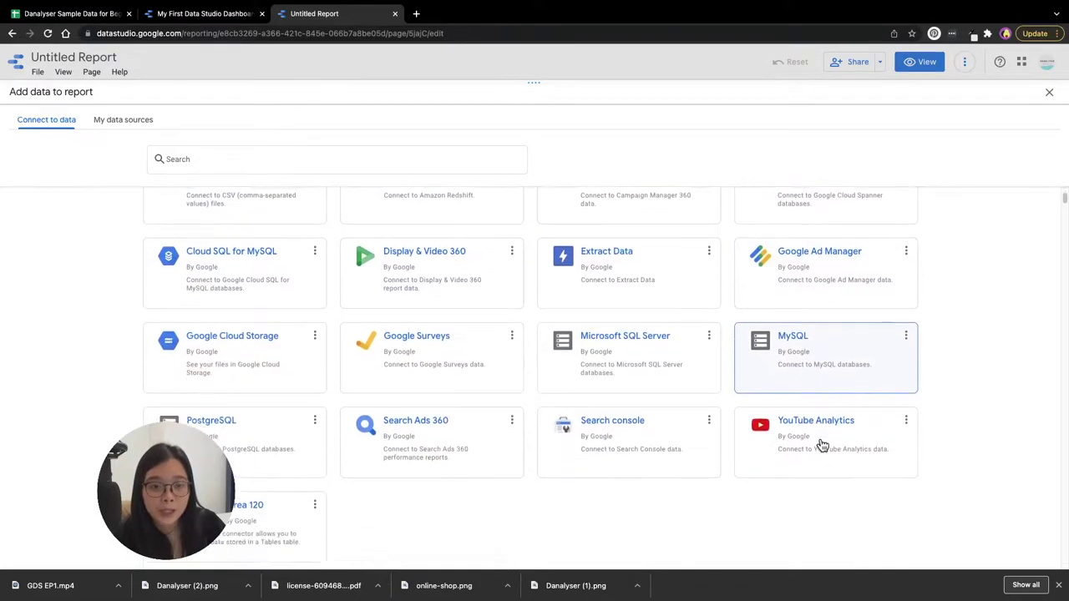
scroll(364, 206, up, 3)
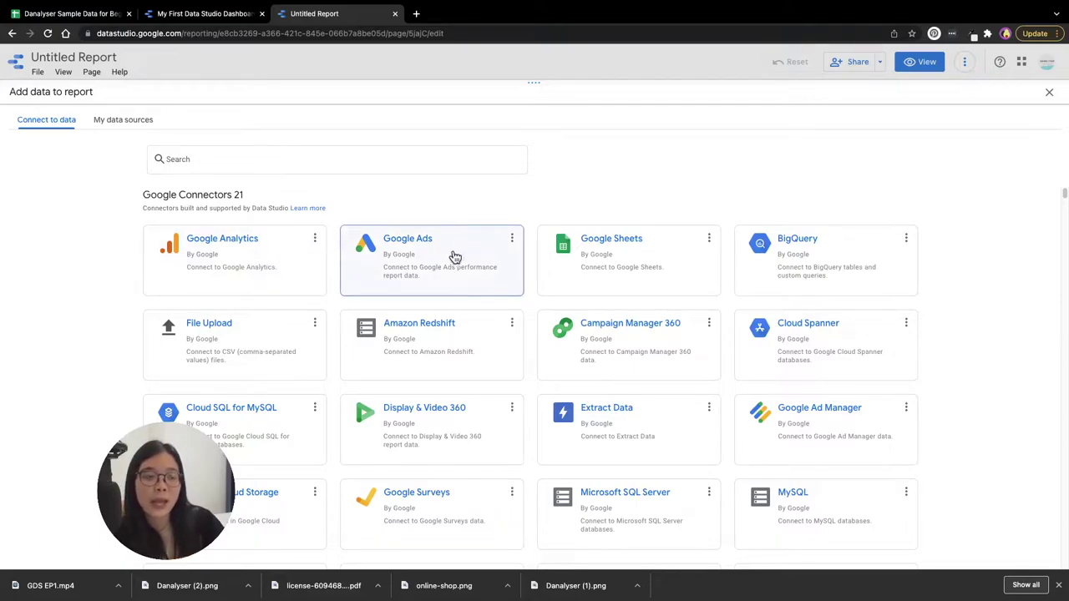
scroll(668, 256, down, 1)
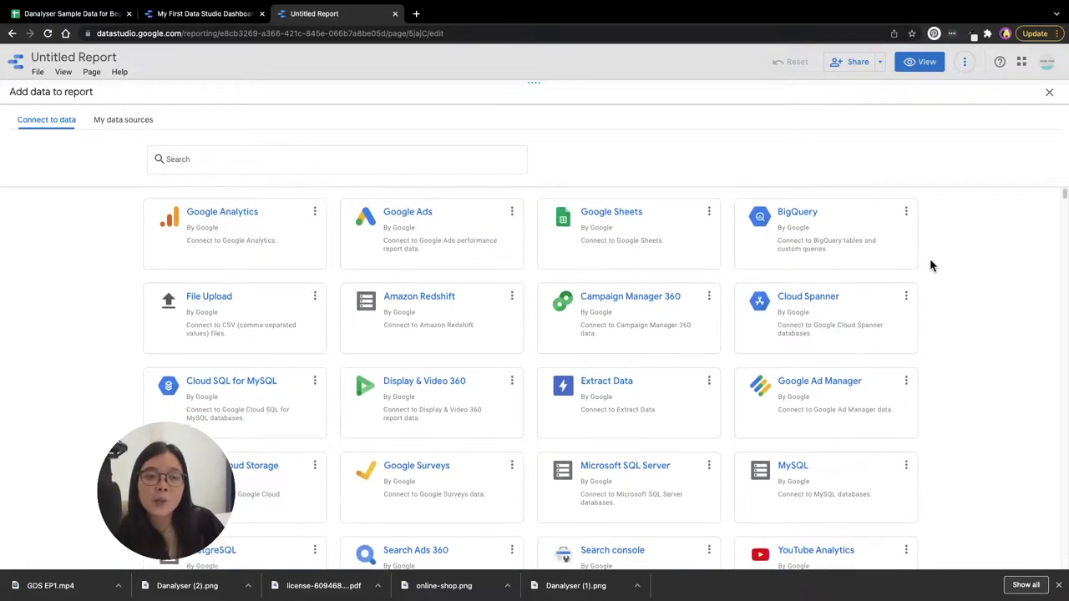
scroll(933, 265, down, 1)
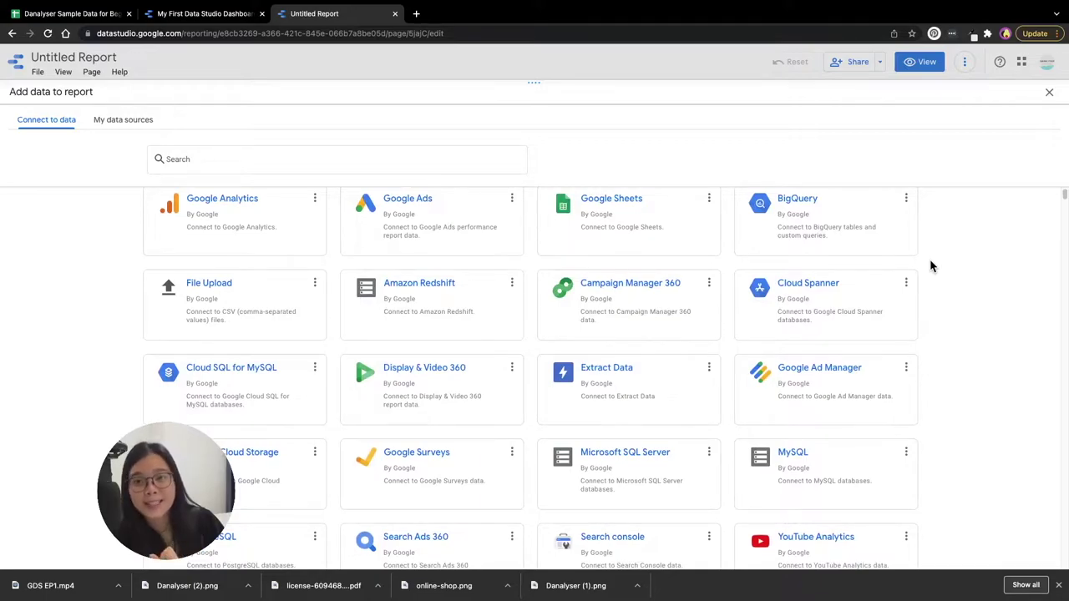
scroll(933, 267, down, 2)
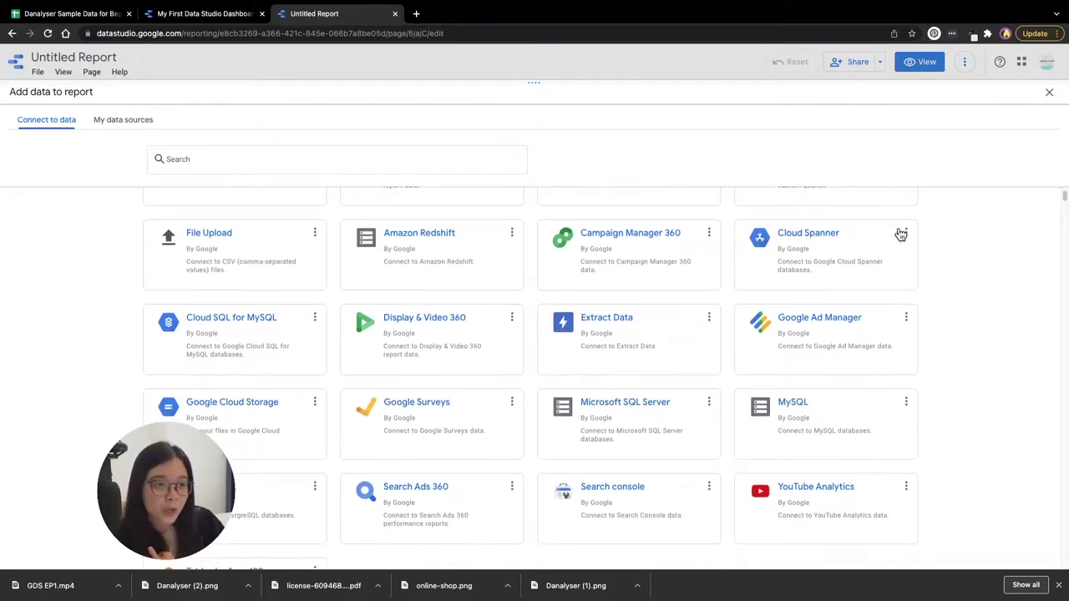
scroll(930, 382, down, 5)
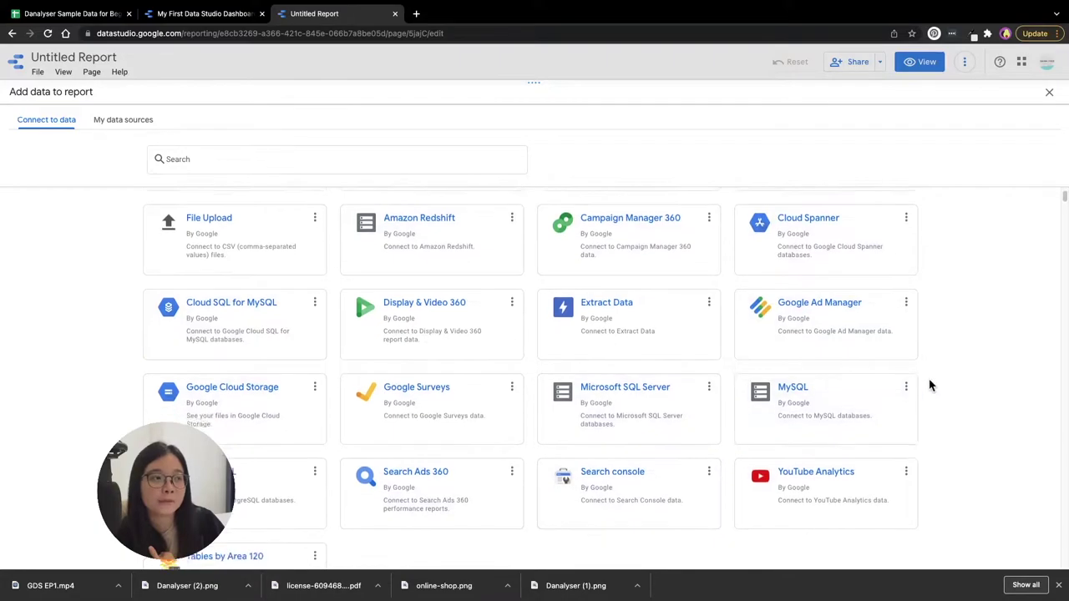
scroll(960, 376, down, 2)
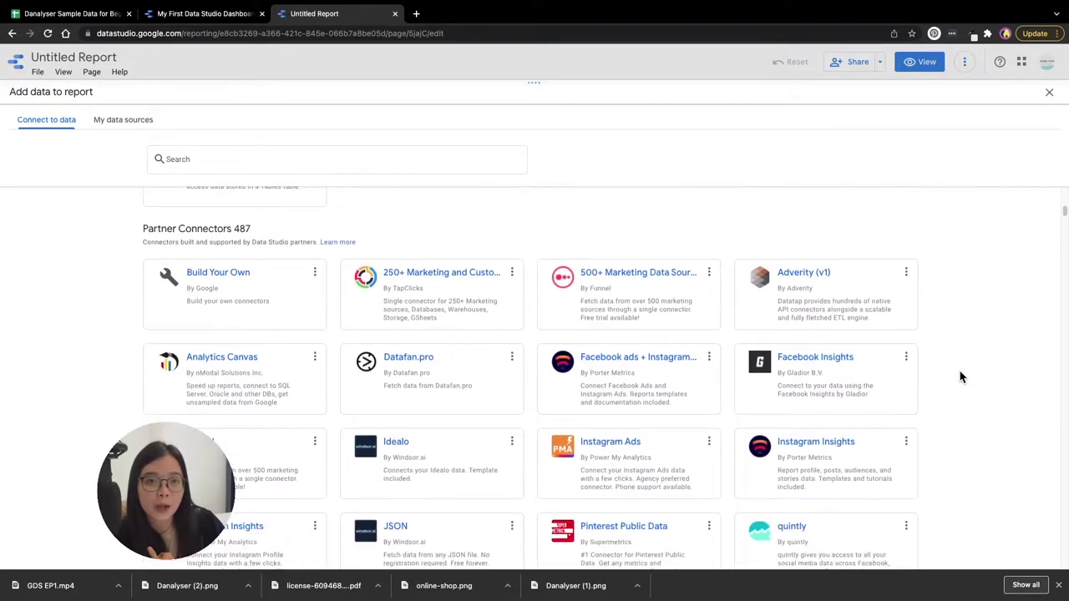
drag(144, 226, 237, 224)
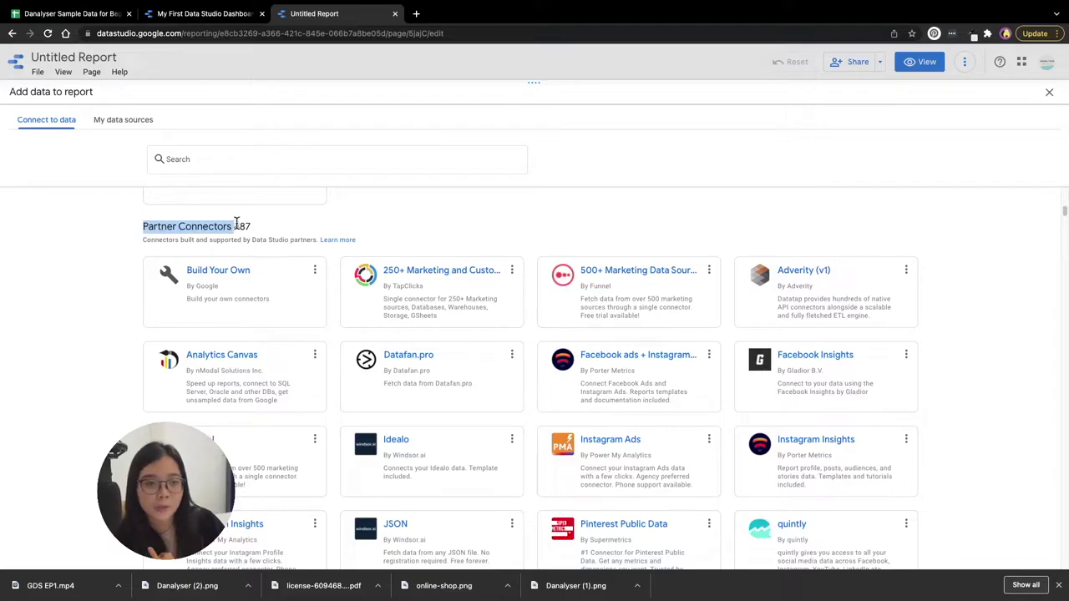
click(192, 241)
drag(154, 230, 209, 225)
click(206, 225)
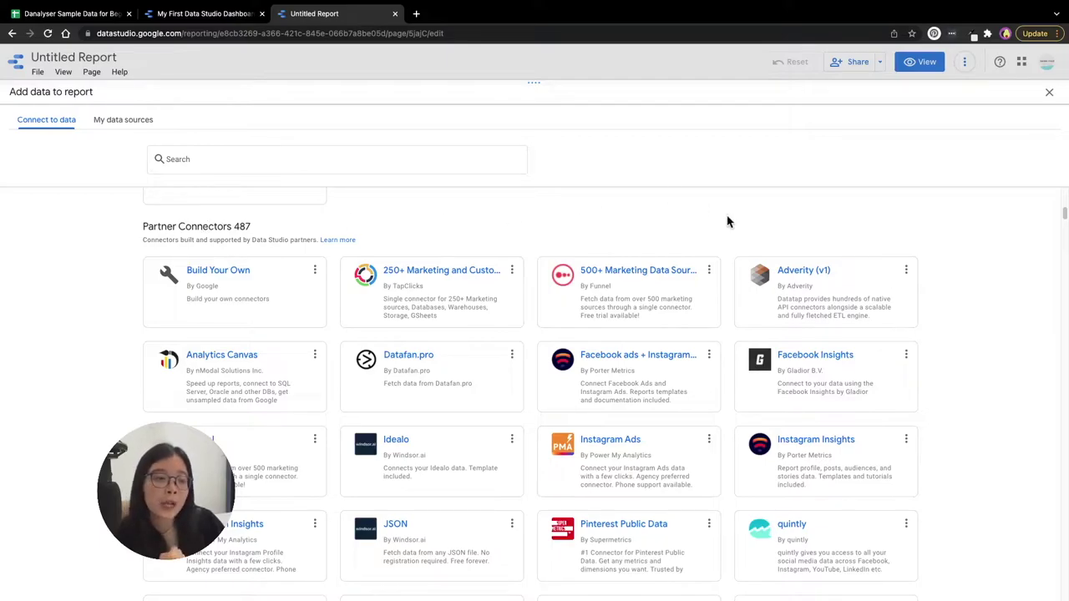
scroll(728, 222, down, 2)
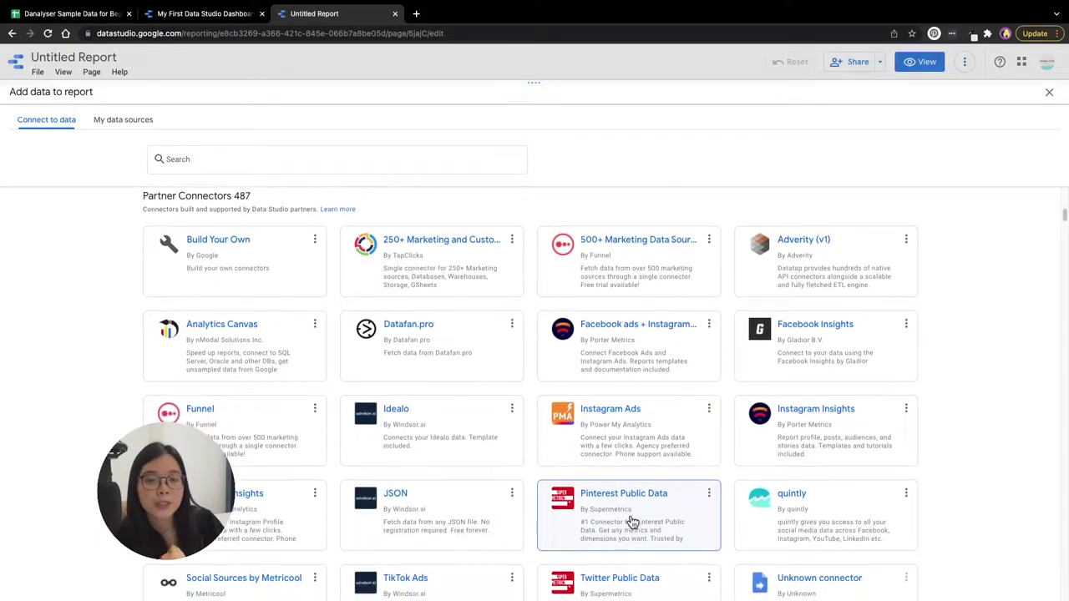
scroll(632, 522, down, 1)
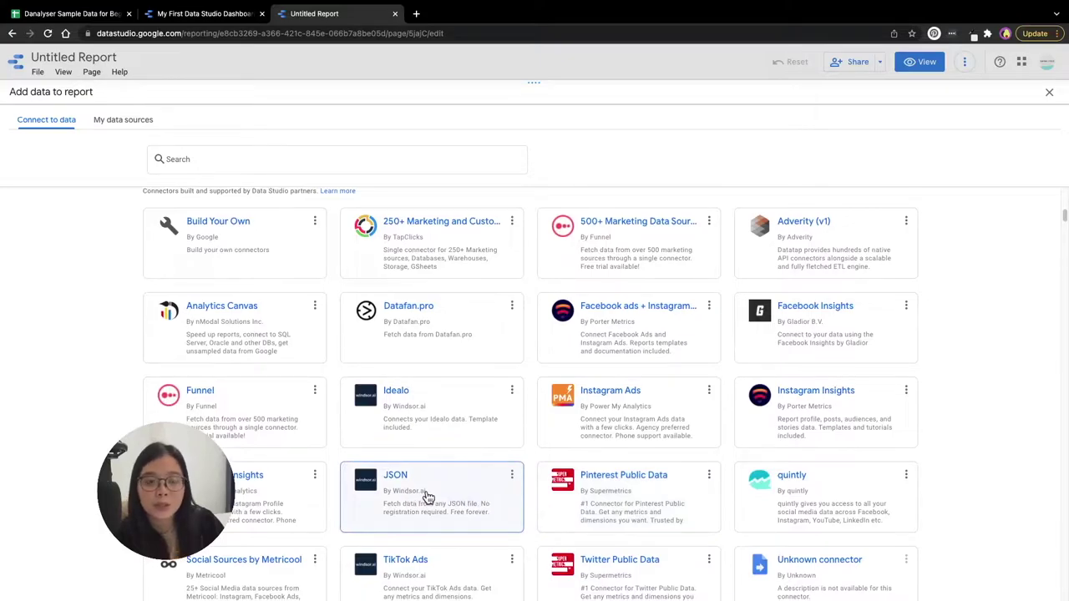
scroll(428, 498, down, 1)
scroll(248, 393, down, 3)
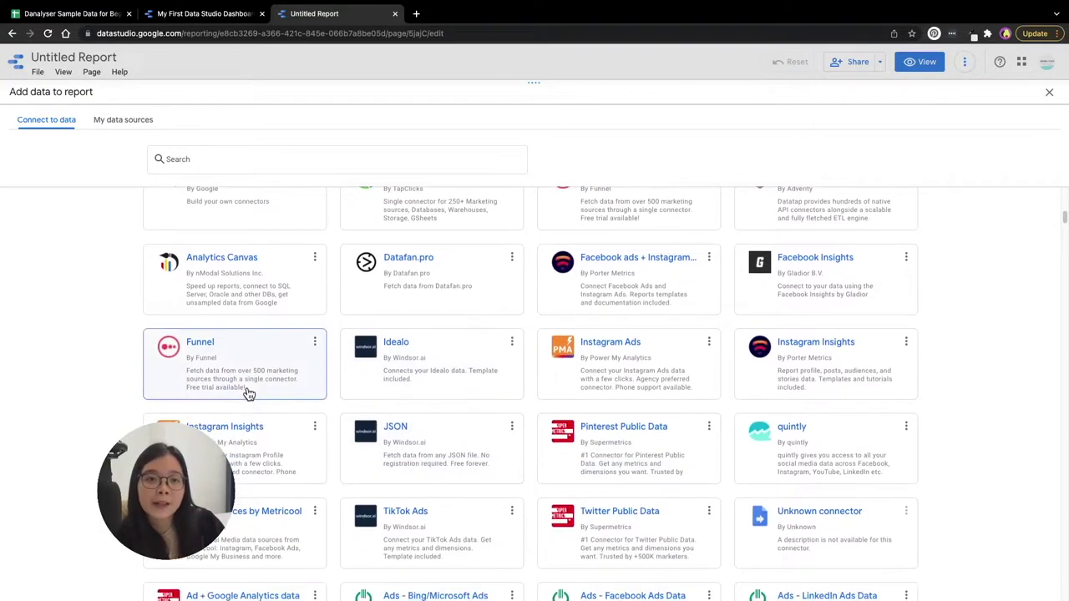
scroll(732, 398, down, 5)
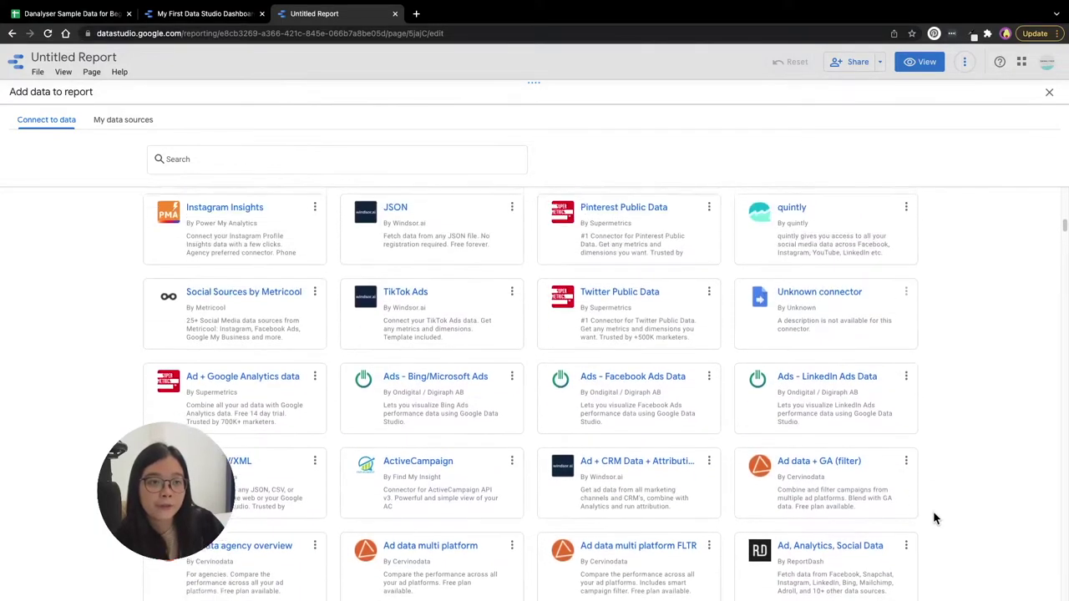
scroll(935, 509, up, 5)
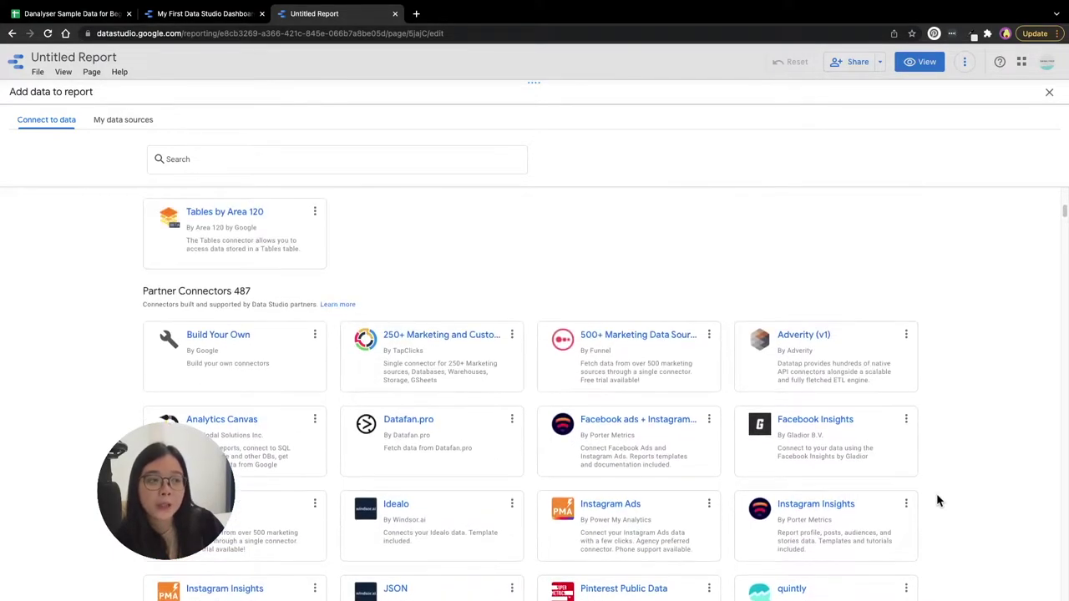
scroll(453, 303, up, 1)
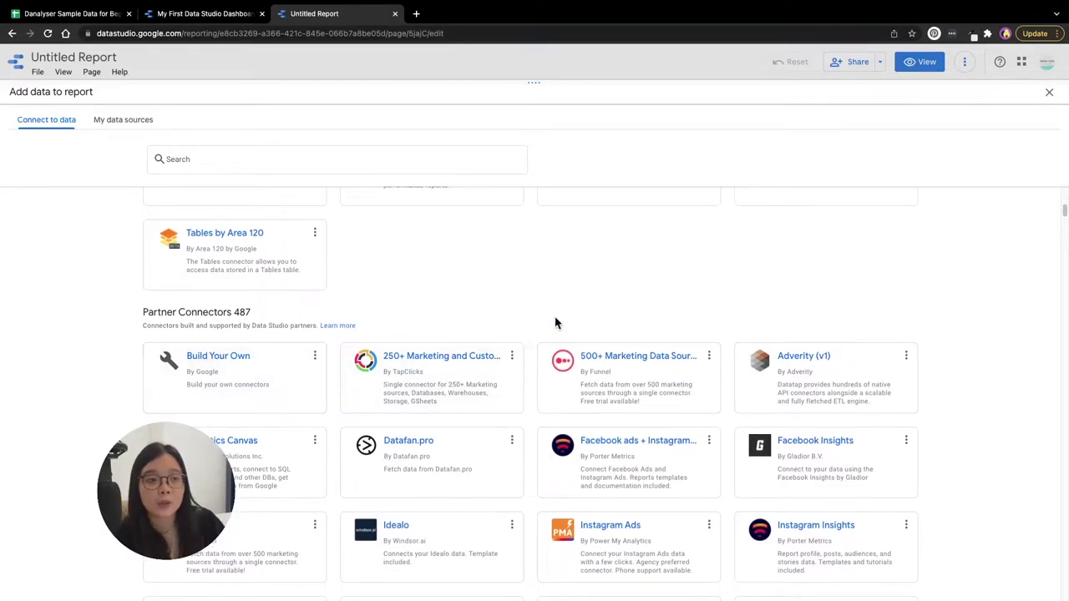
scroll(775, 291, up, 3)
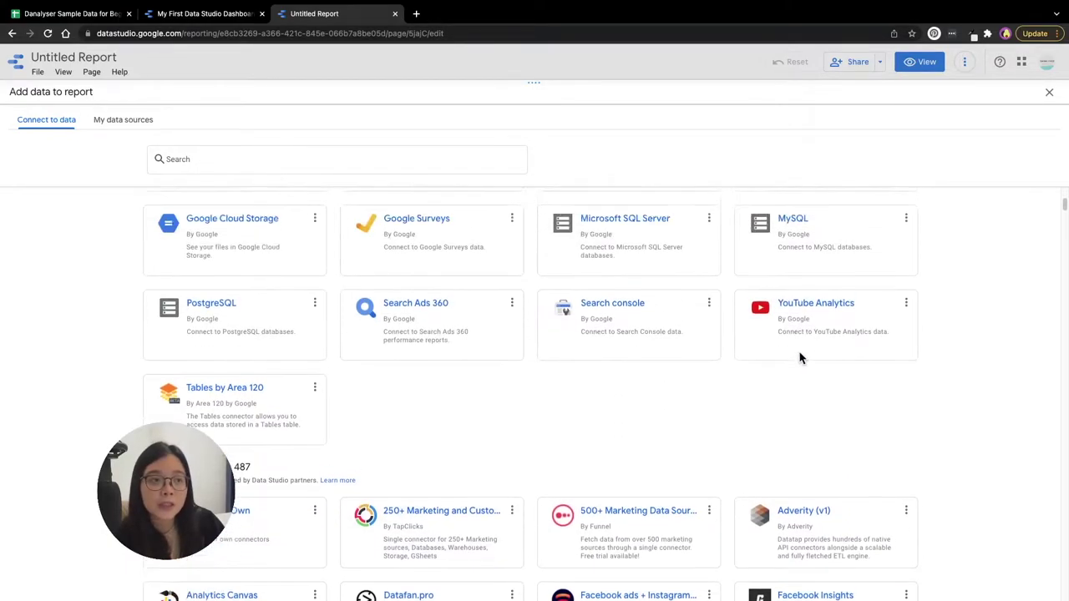
scroll(799, 357, up, 3)
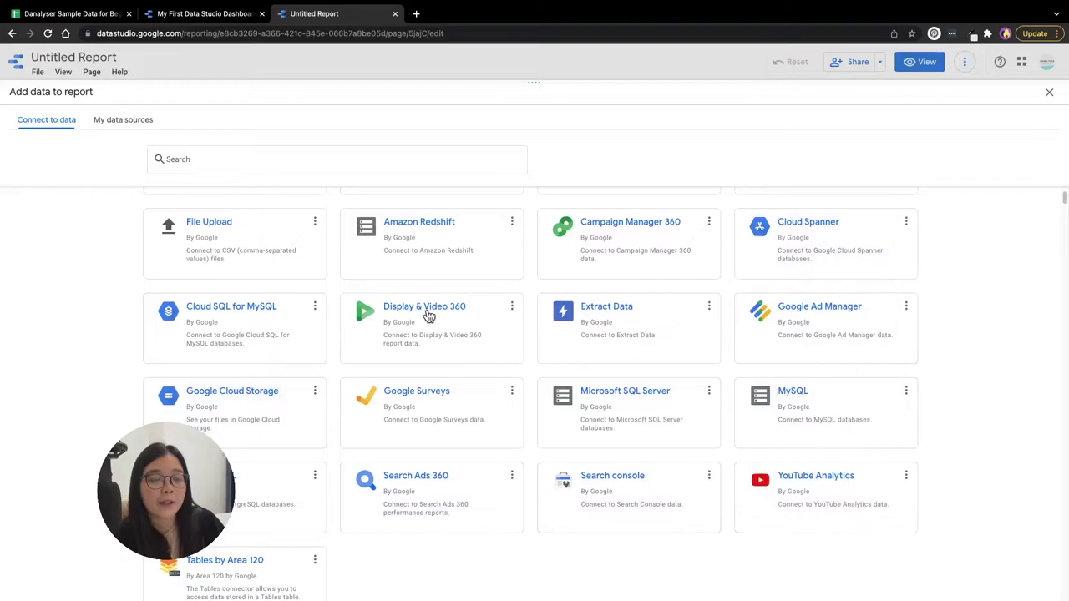
scroll(428, 315, up, 2)
scroll(524, 404, down, 12)
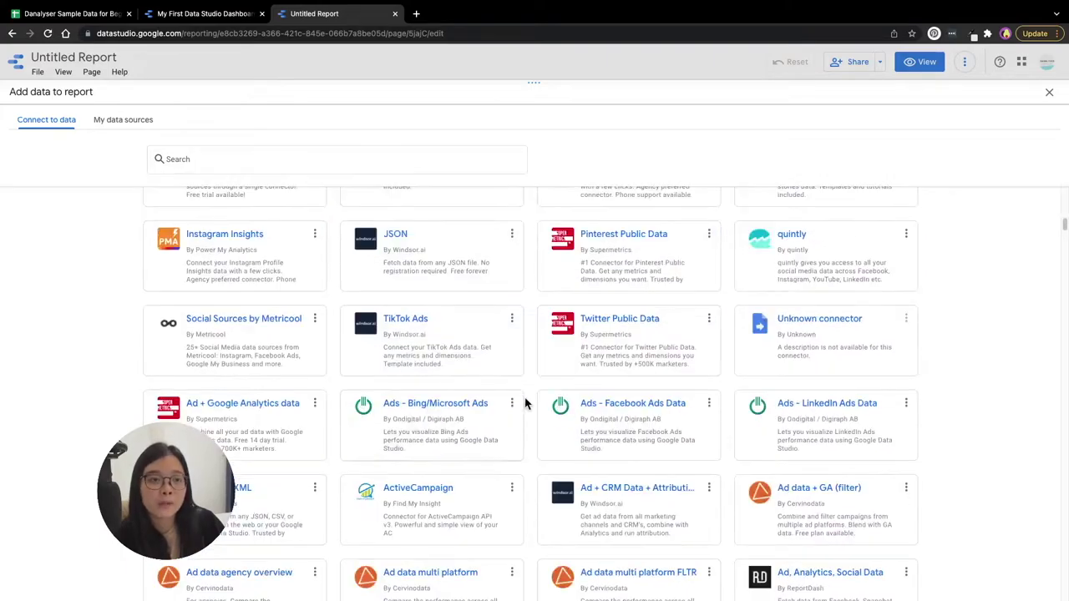
scroll(468, 300, up, 2)
scroll(897, 359, down, 2)
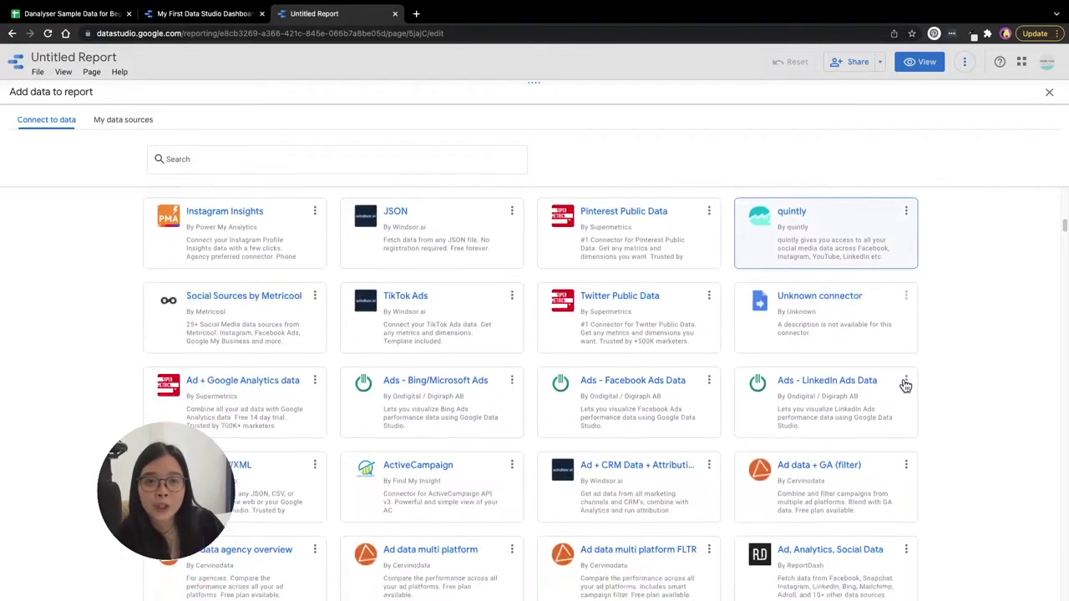
scroll(906, 385, down, 2)
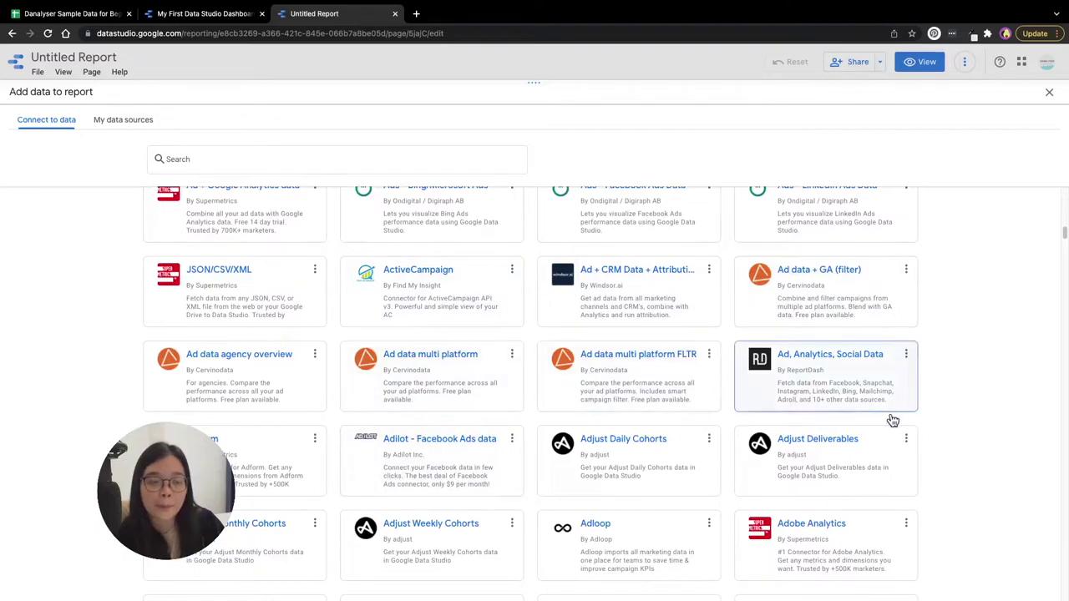
click(198, 159)
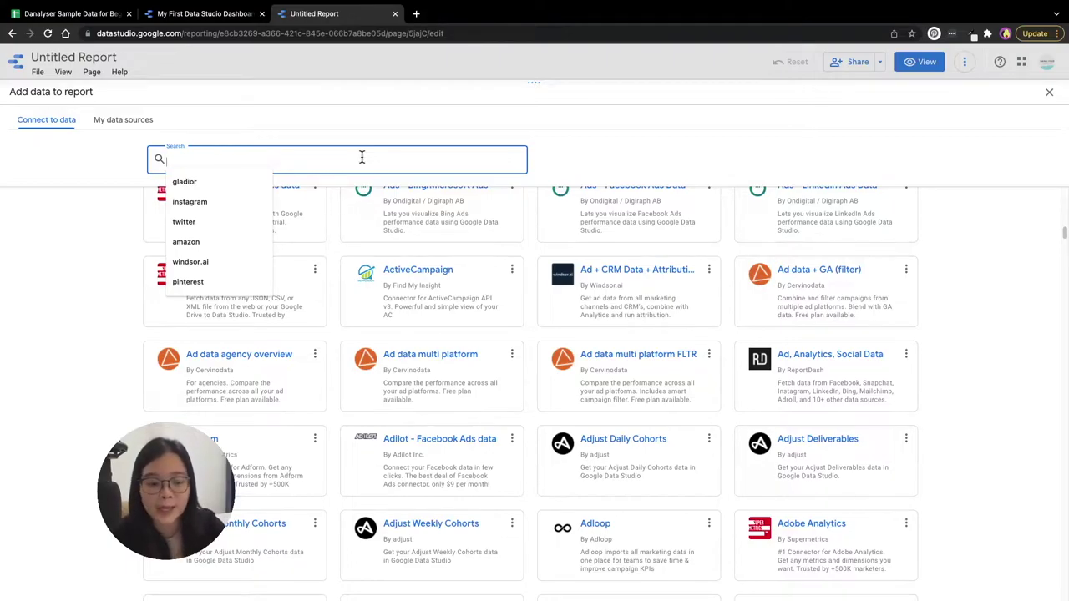
text(facebook)
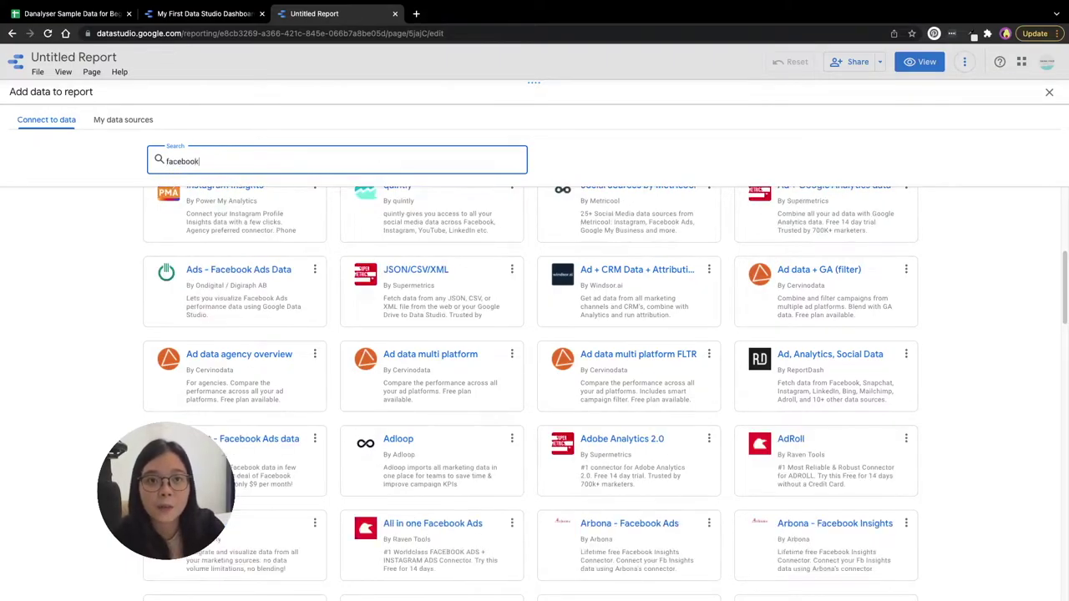
scroll(936, 336, up, 3)
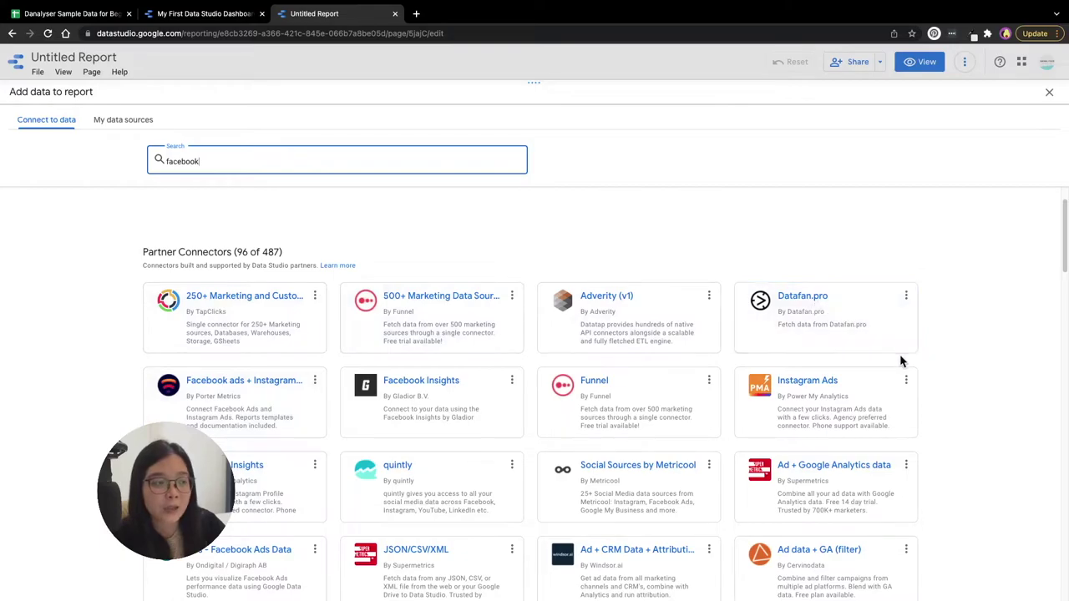
scroll(914, 392, down, 1)
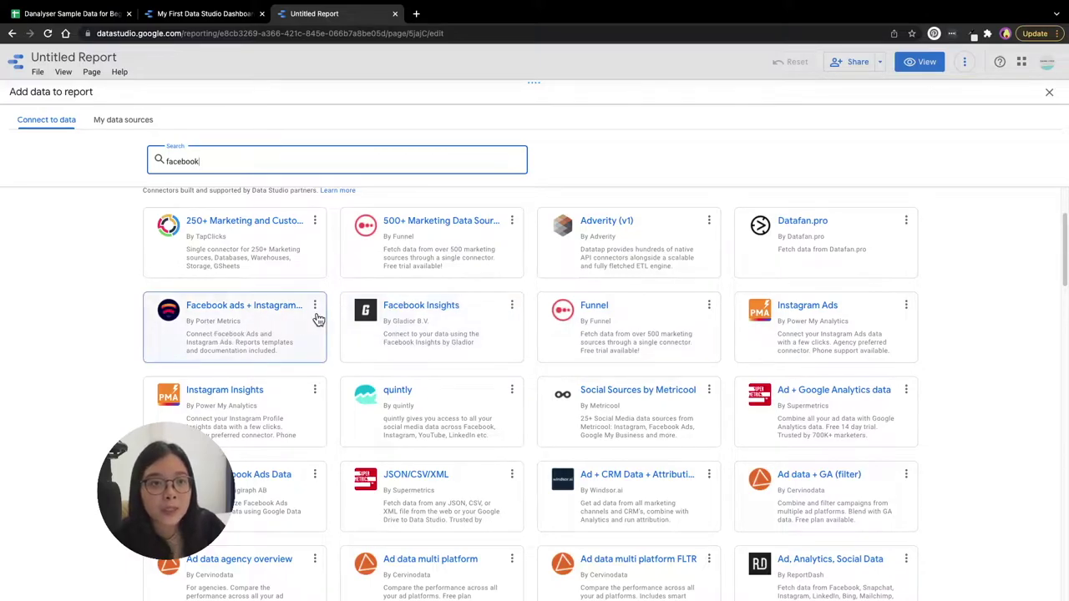
scroll(985, 418, down, 1)
scroll(983, 418, up, 2)
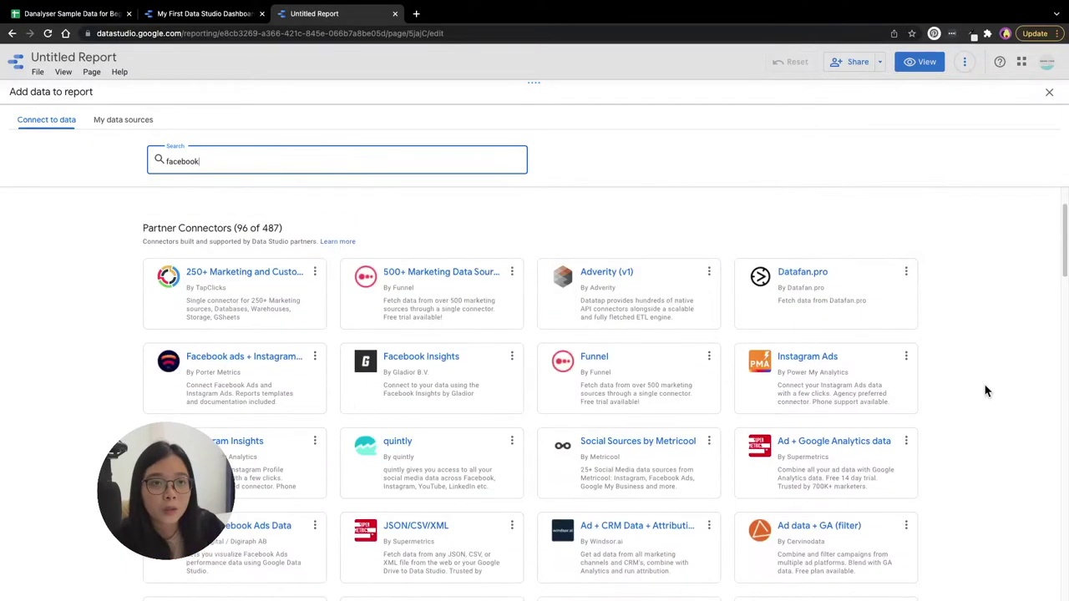
click(469, 392)
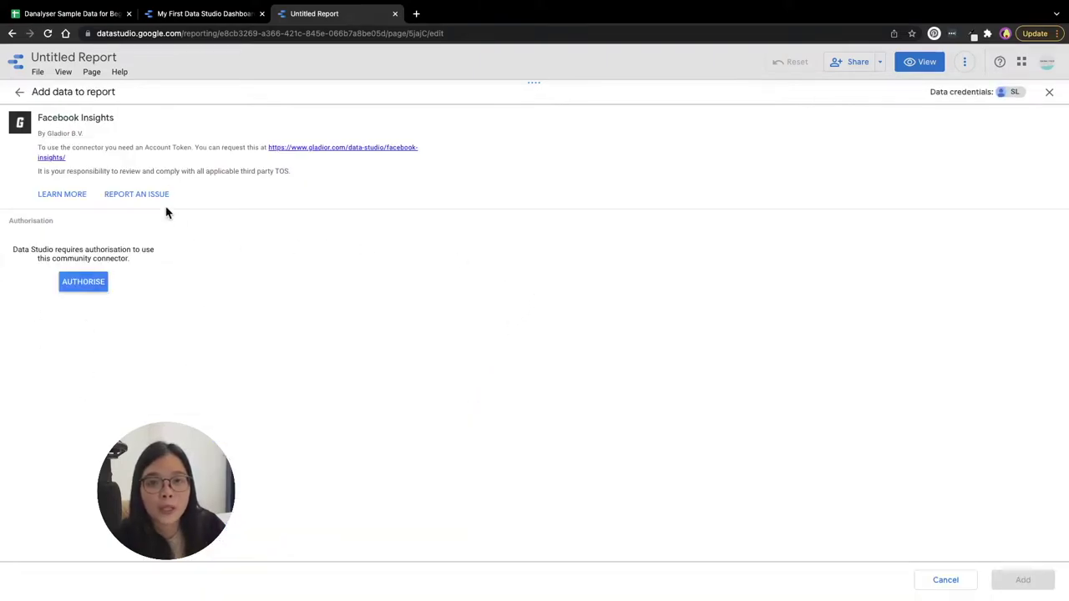
click(20, 94)
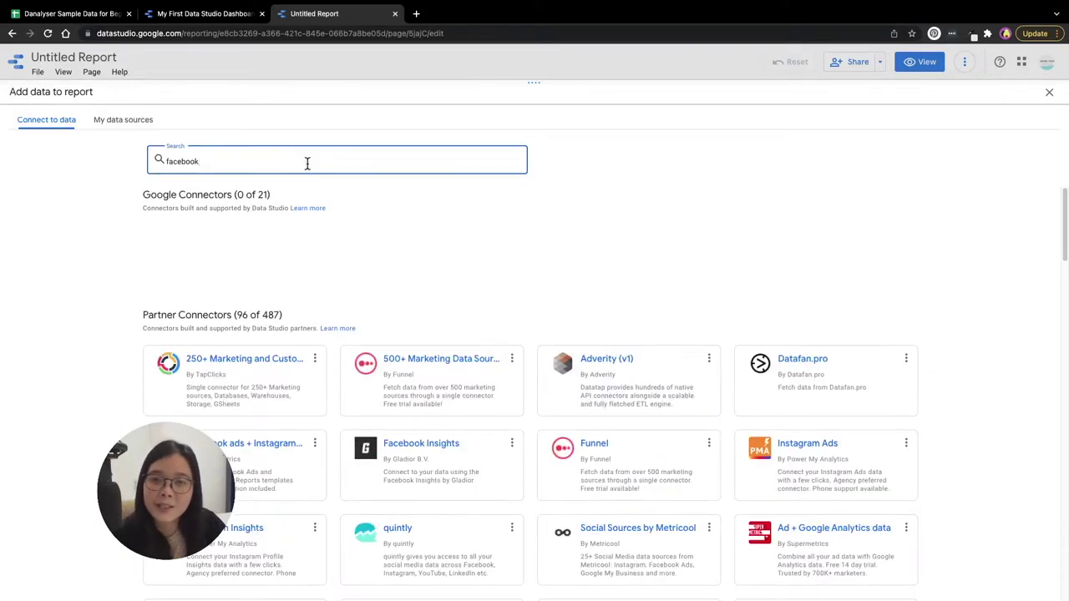
double_click(307, 163)
key(BackSpace)
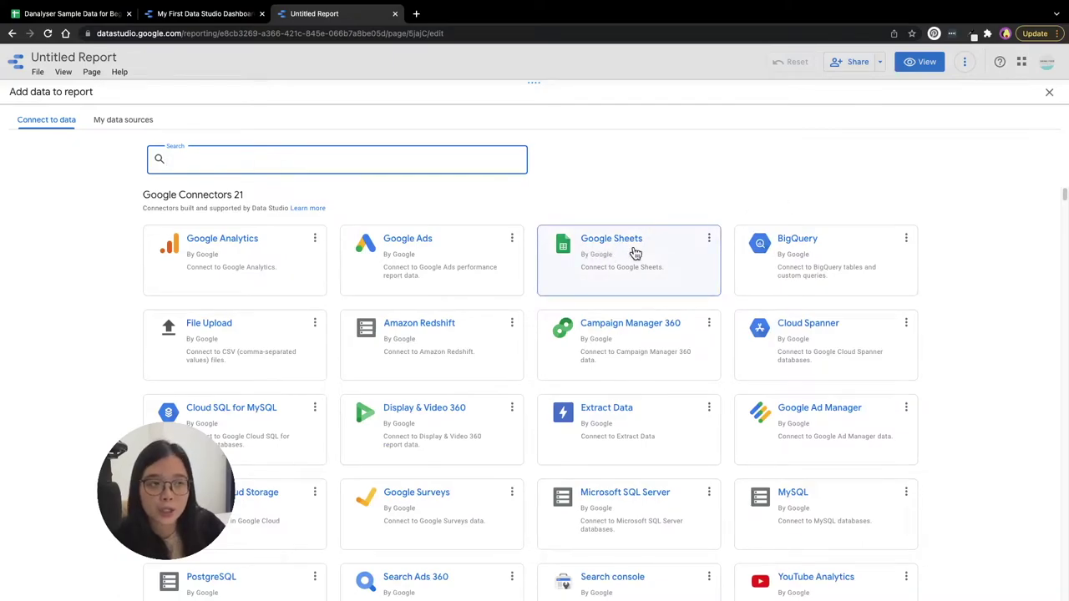
click(635, 252)
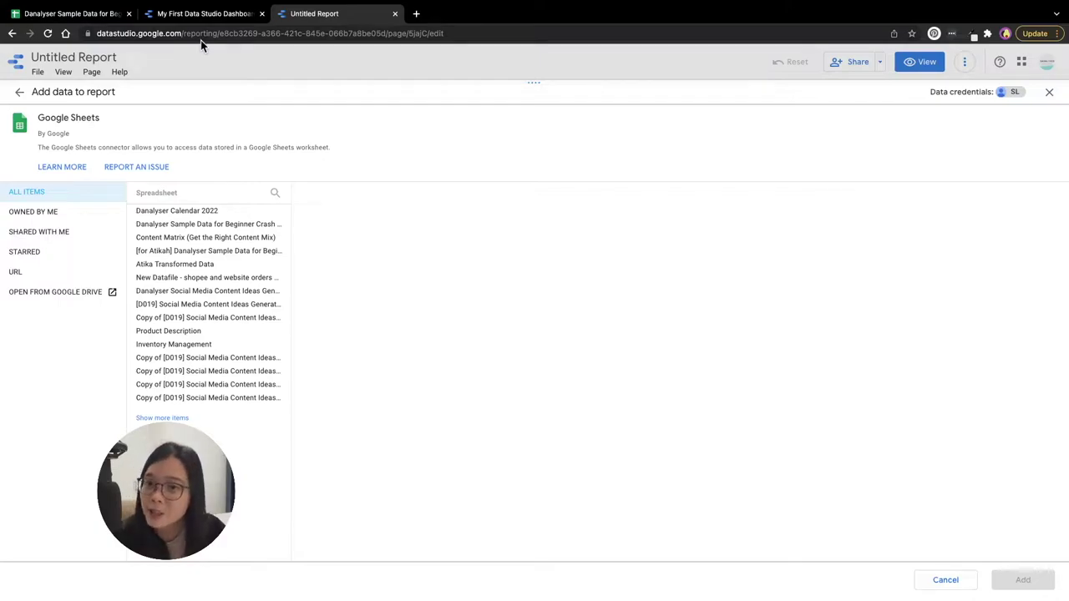
Choose the Danalyser Sample Data spreadsheet's Data worksheet as the Google Sheets source.
click(98, 13)
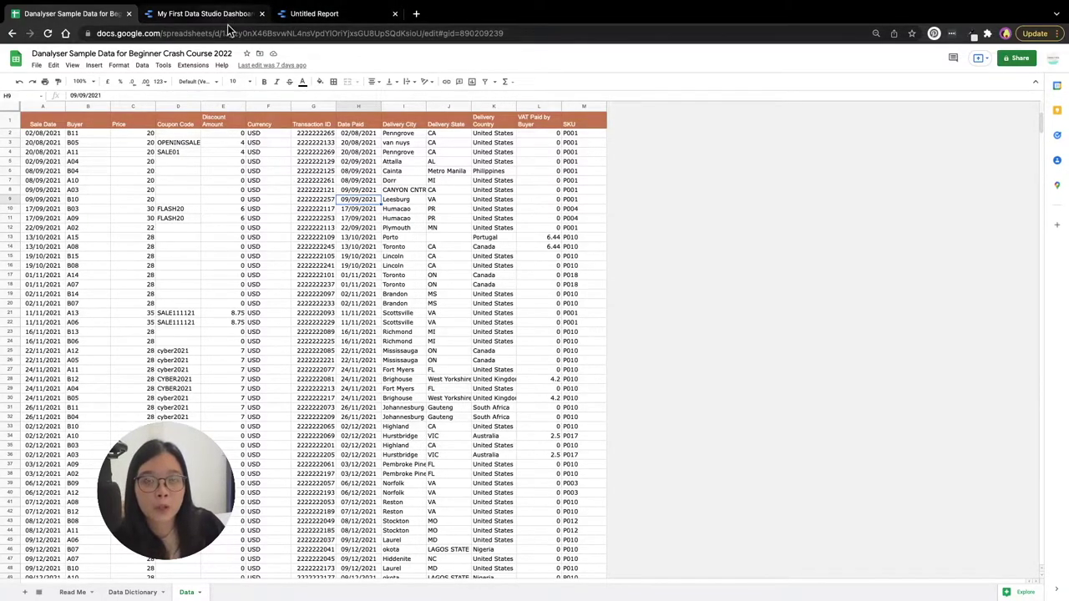
click(332, 16)
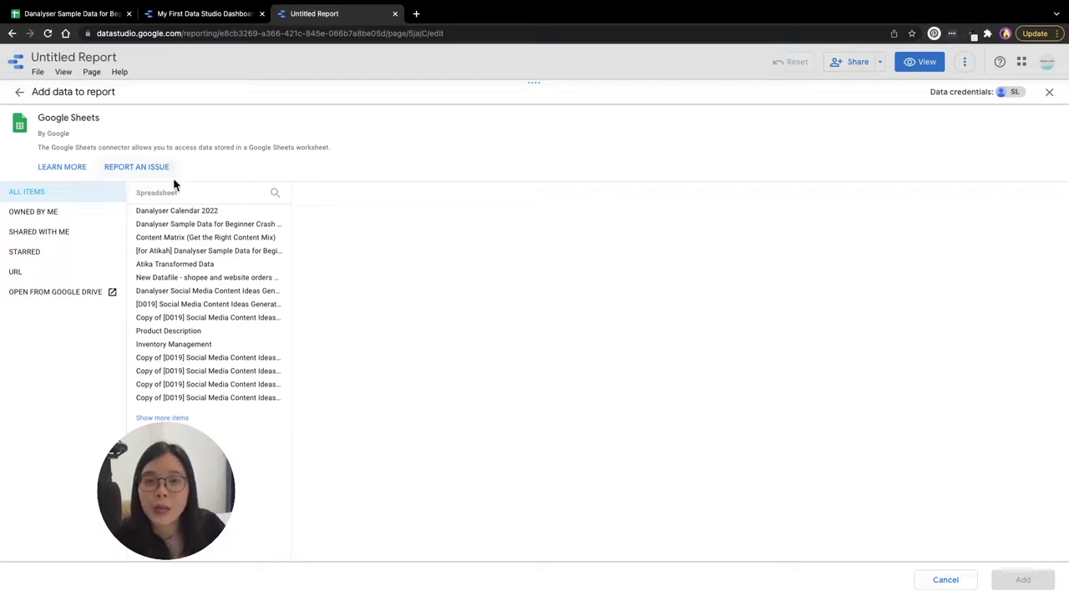
click(178, 230)
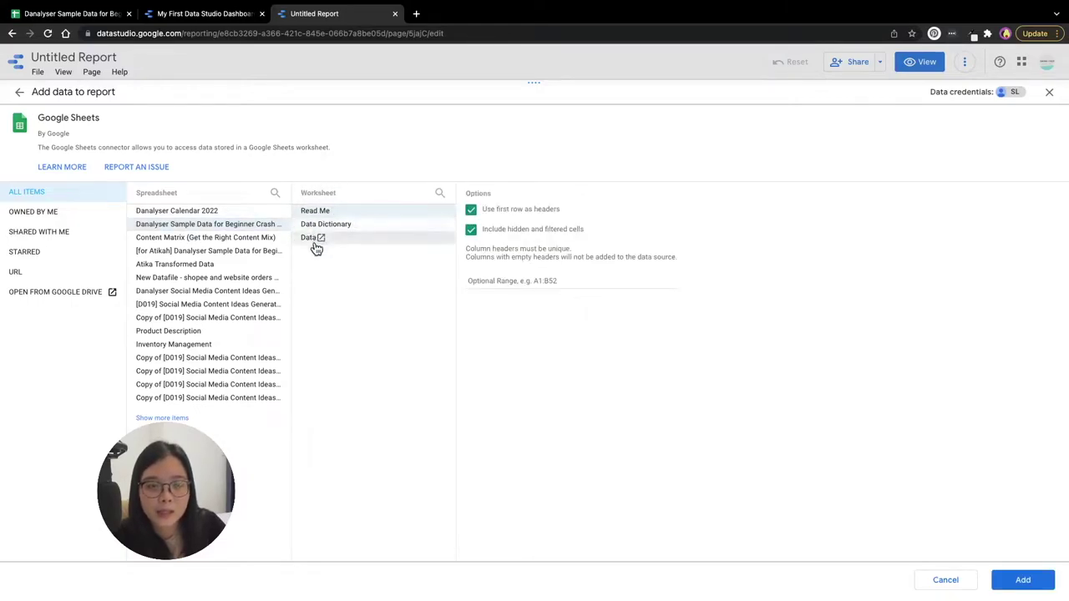
click(308, 242)
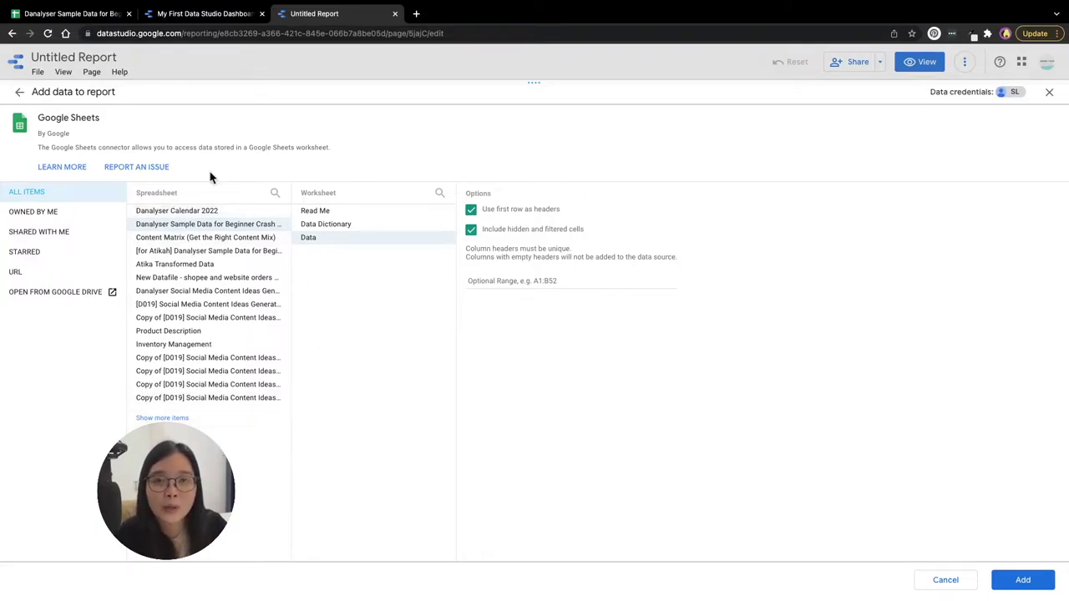
click(92, 15)
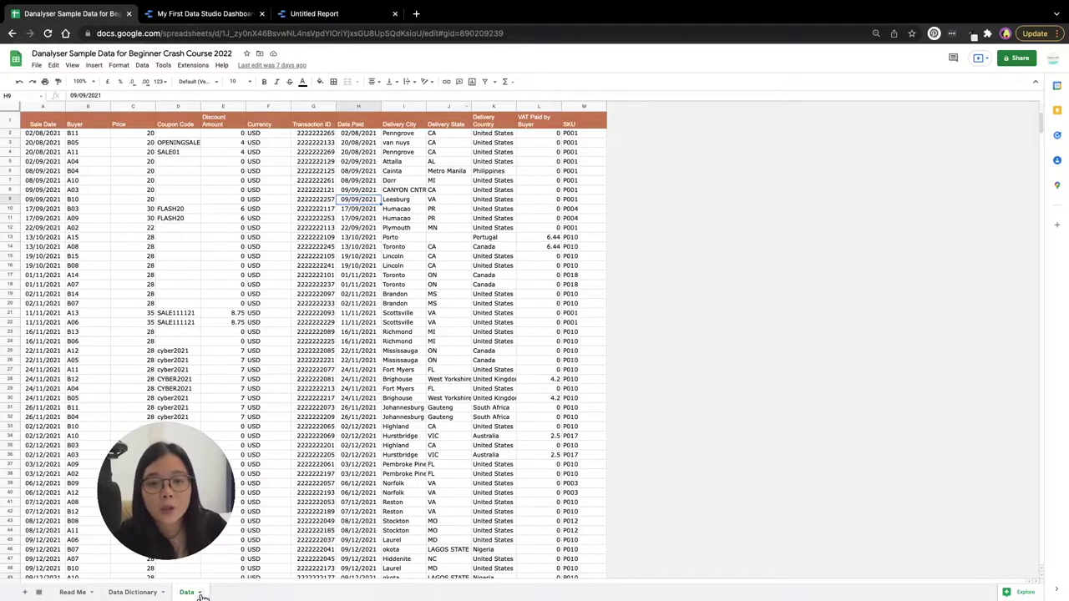
click(303, 34)
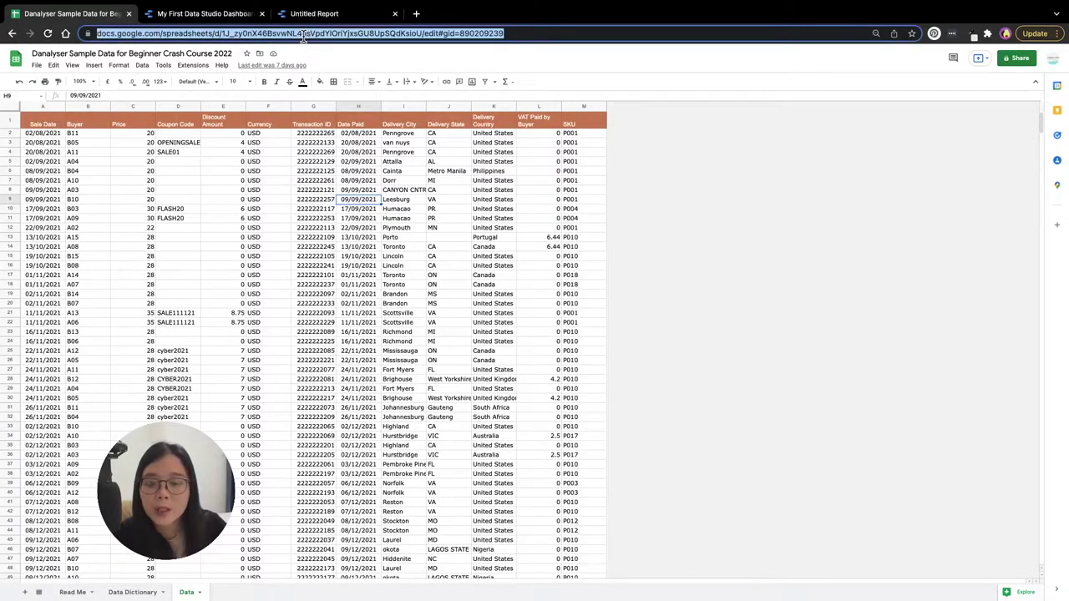
click(313, 14)
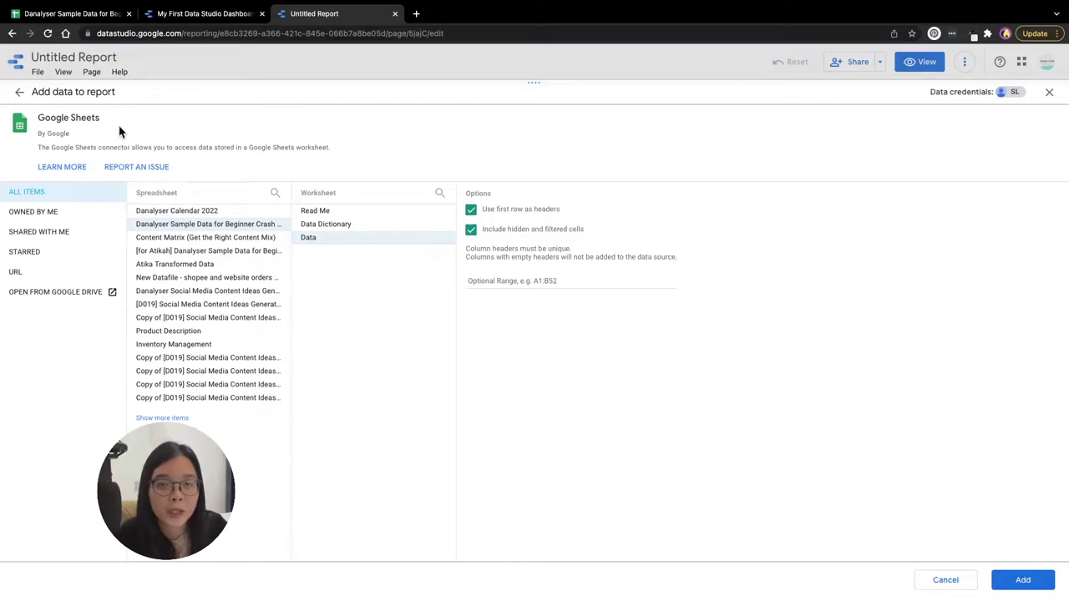
click(31, 274)
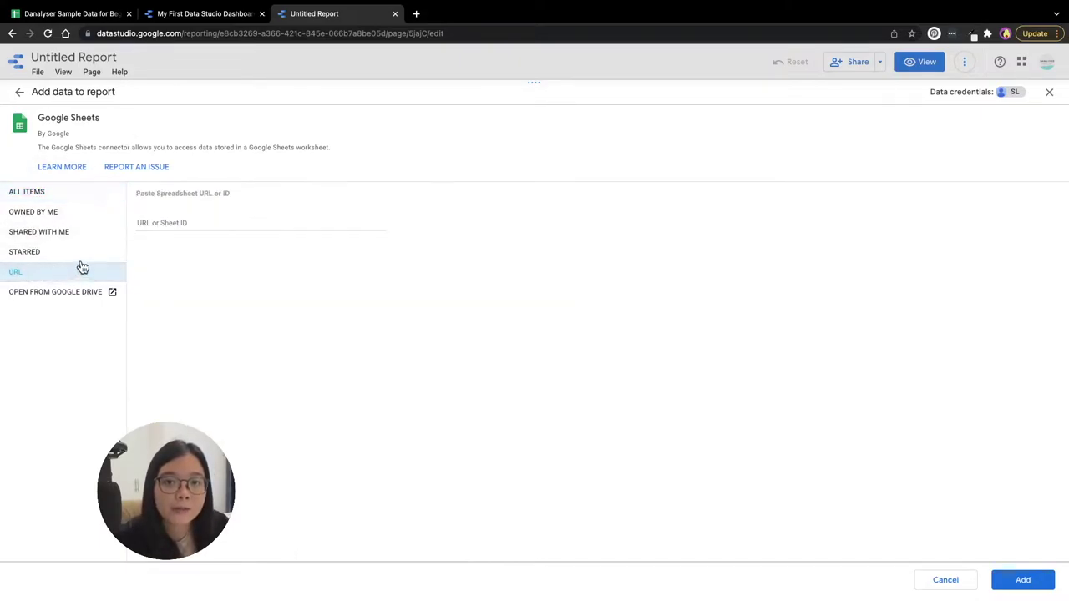
Paste the sample spreadsheet's link into the connector's URL or Sheet ID field.
click(252, 222)
key(super+v)
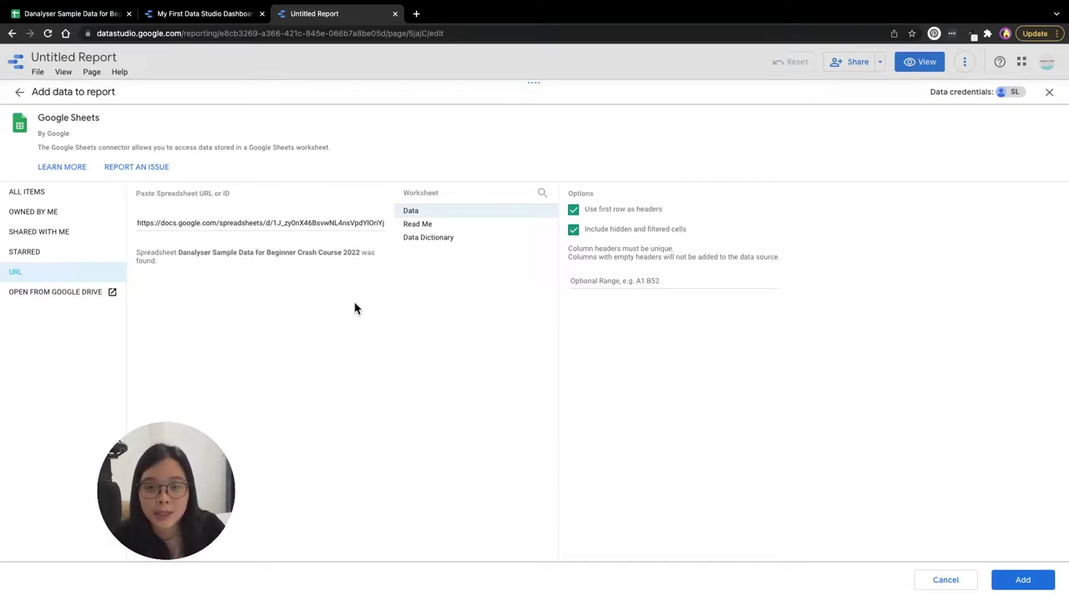
click(82, 19)
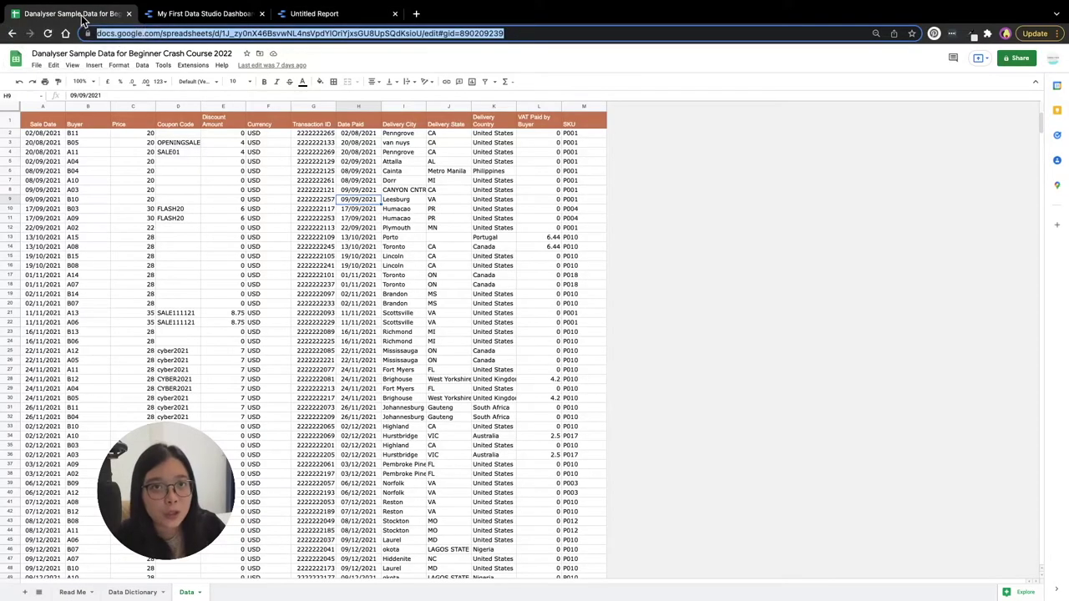
click(7, 119)
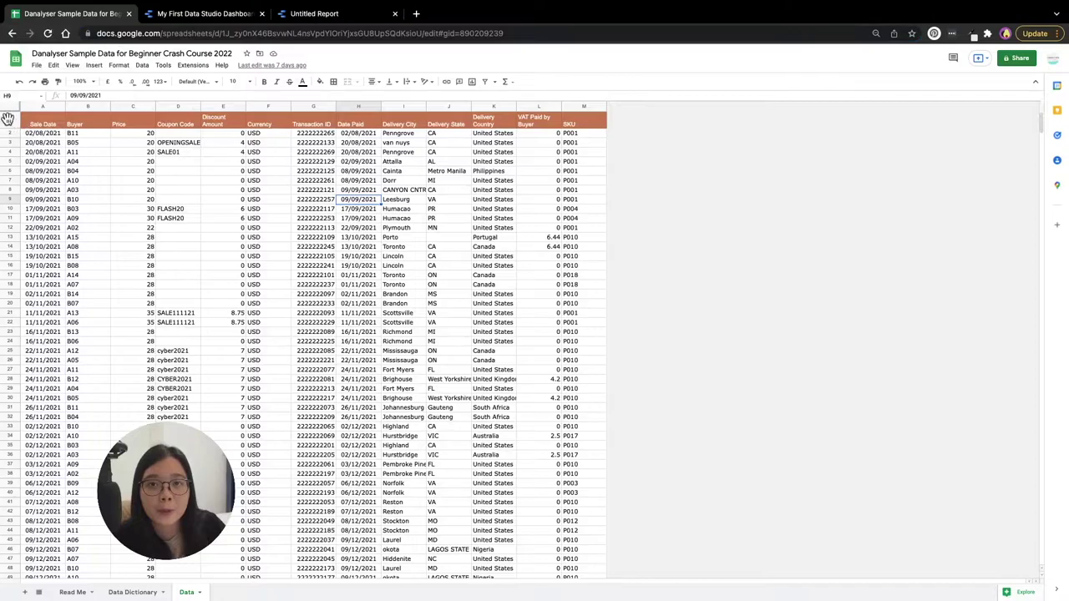
click(7, 119)
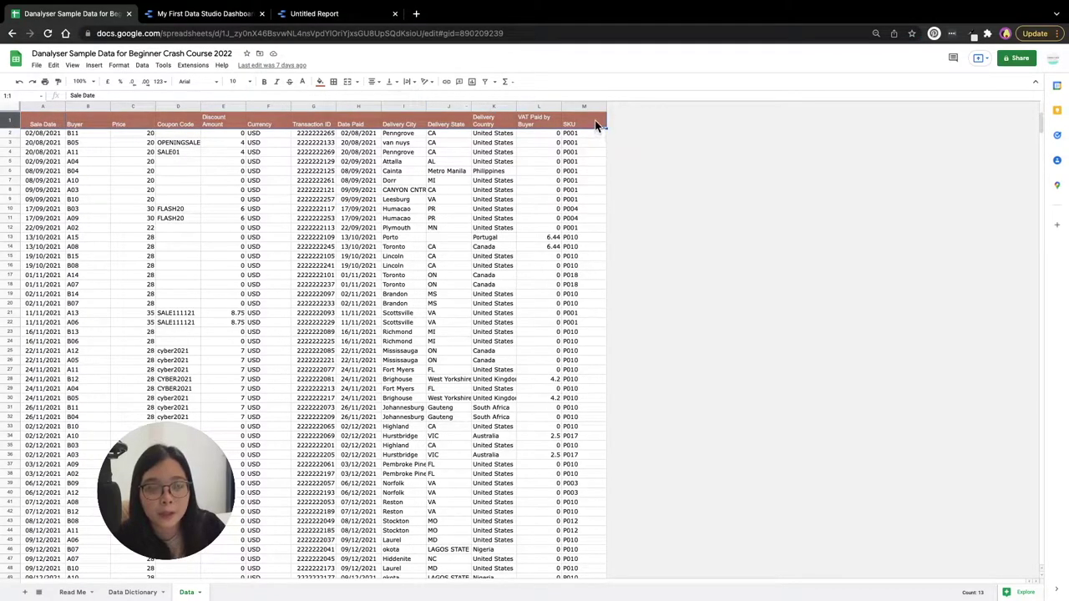
click(36, 134)
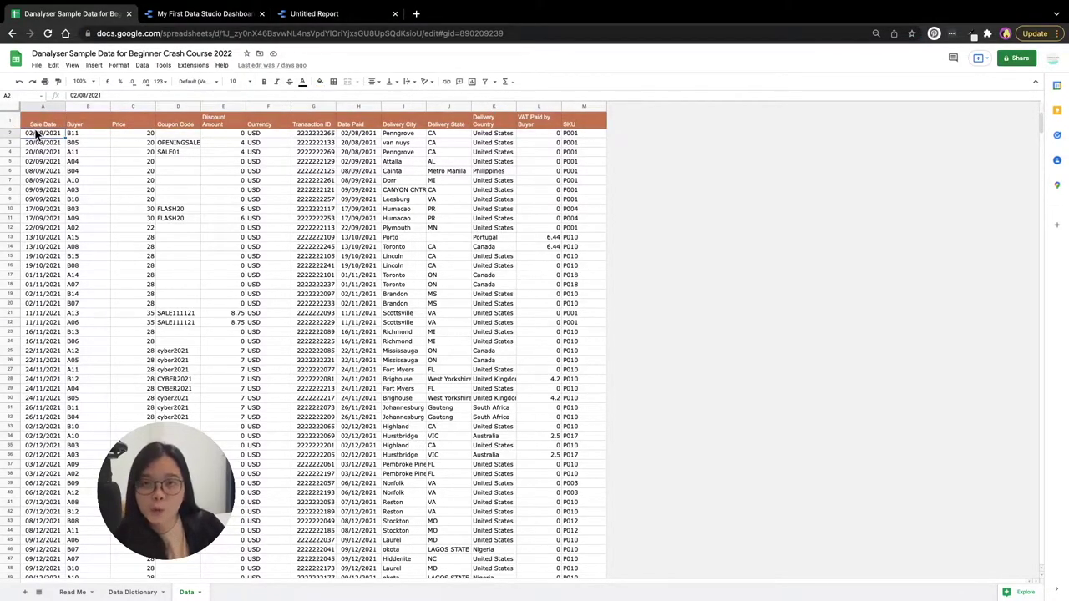
click(7, 118)
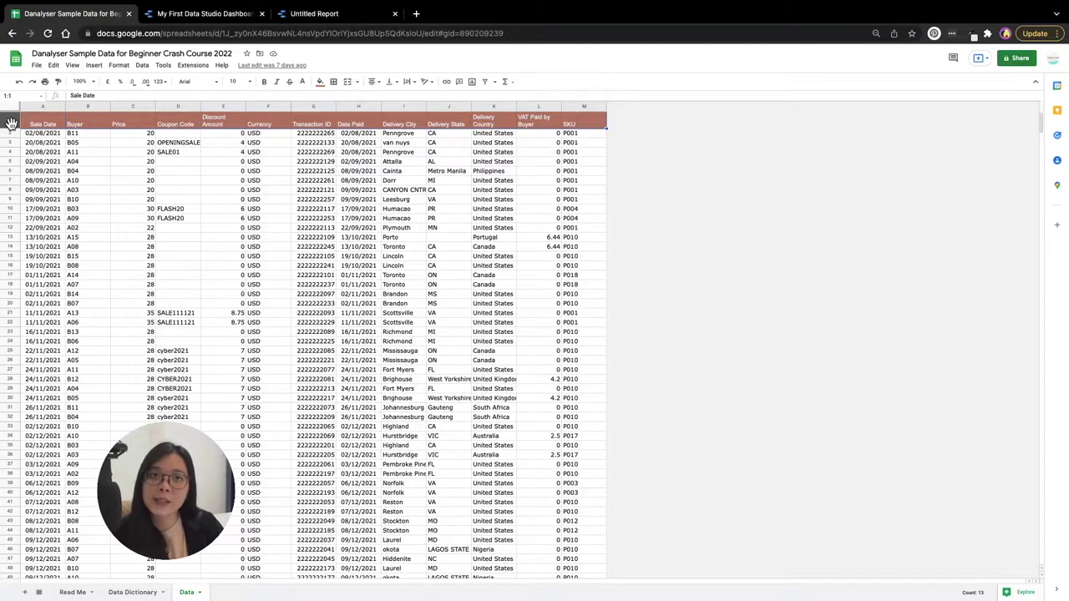
click(309, 14)
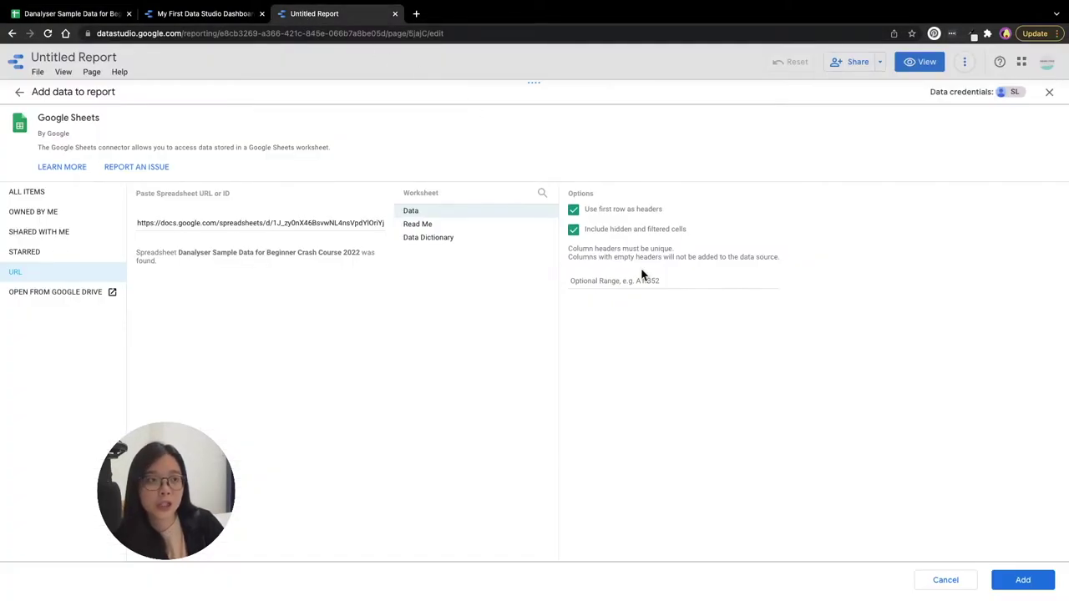
Choose the Data Dictionary worksheet, limit it to range A3:E16, and add it to the report.
click(587, 282)
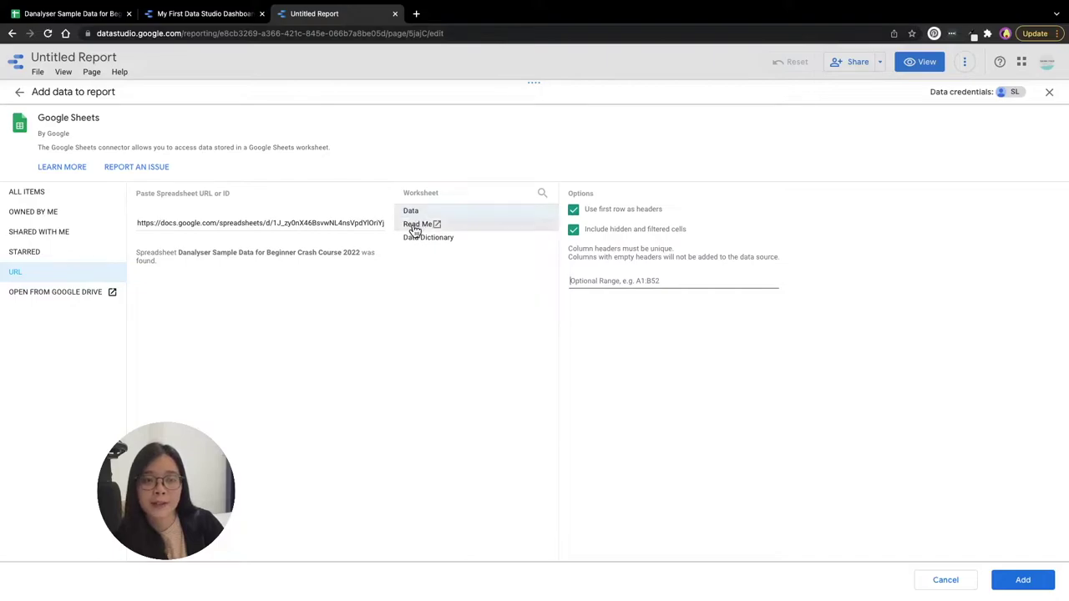
click(80, 20)
click(121, 592)
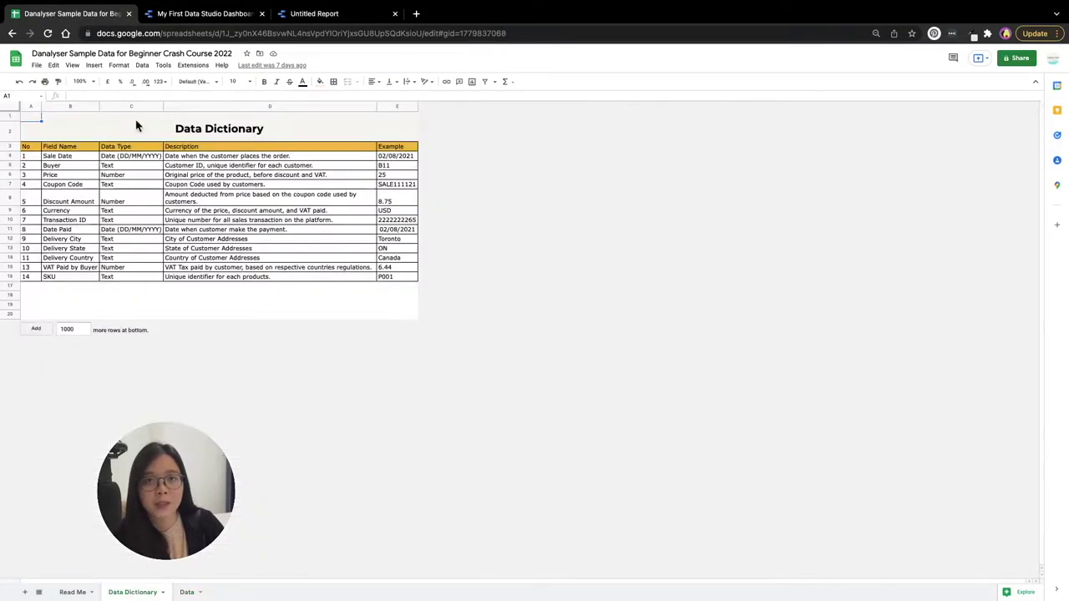
click(9, 146)
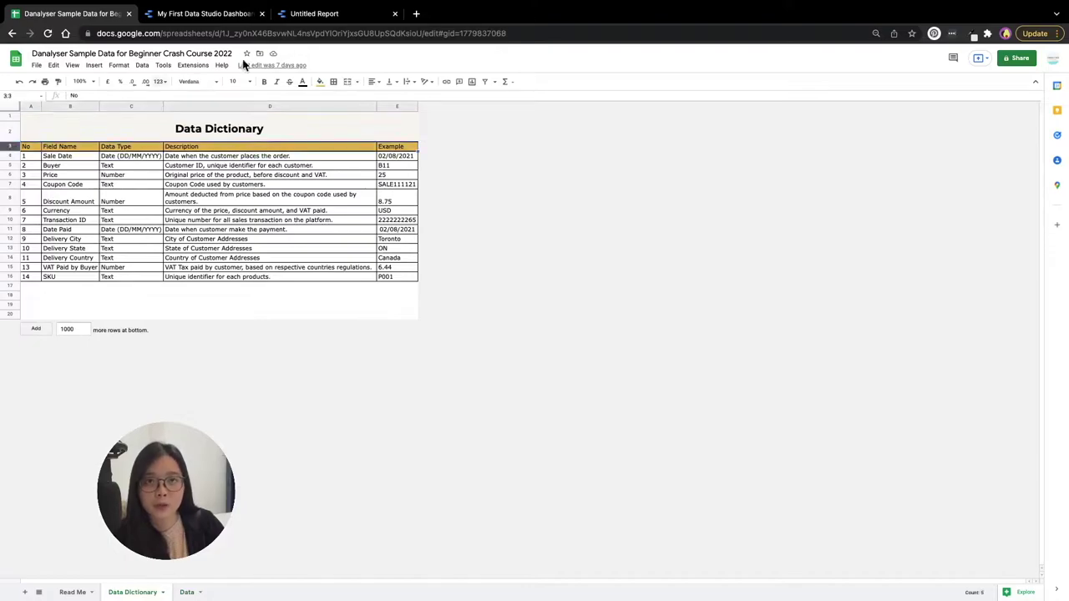
click(305, 18)
click(423, 241)
click(624, 281)
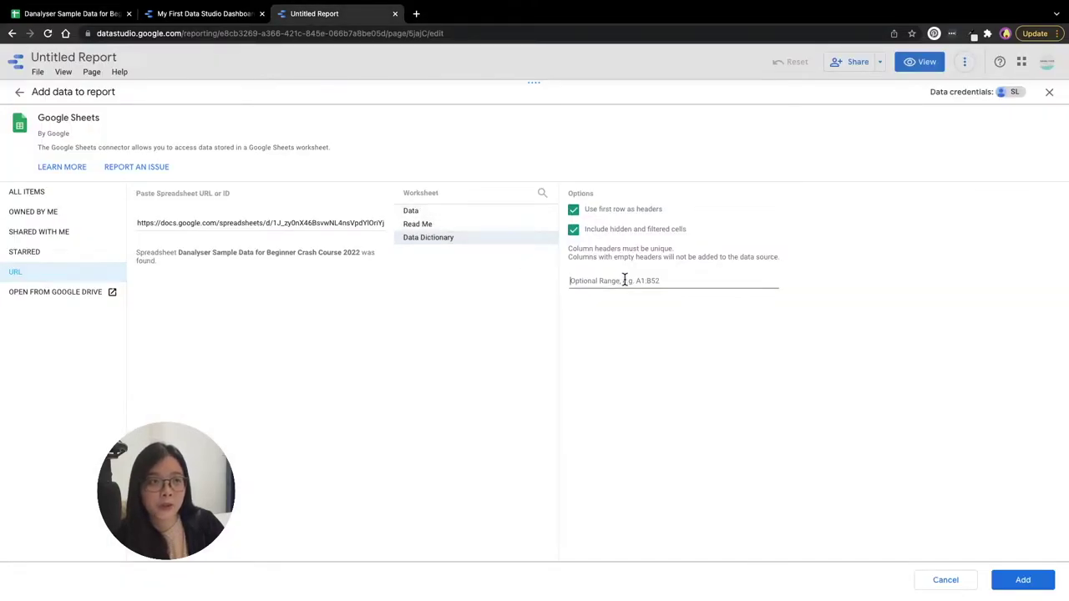
click(83, 19)
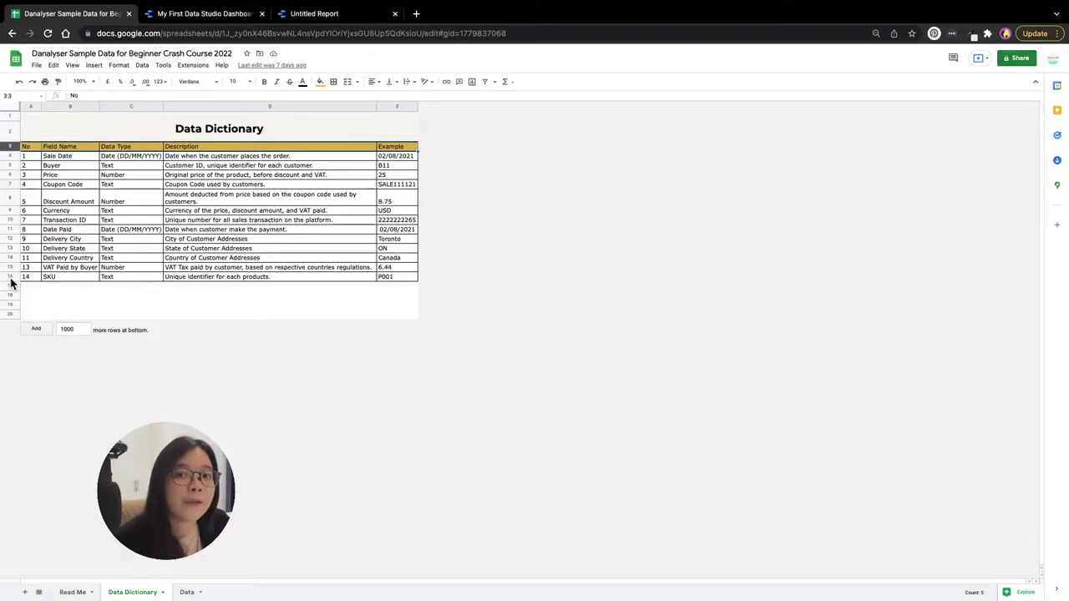
click(314, 13)
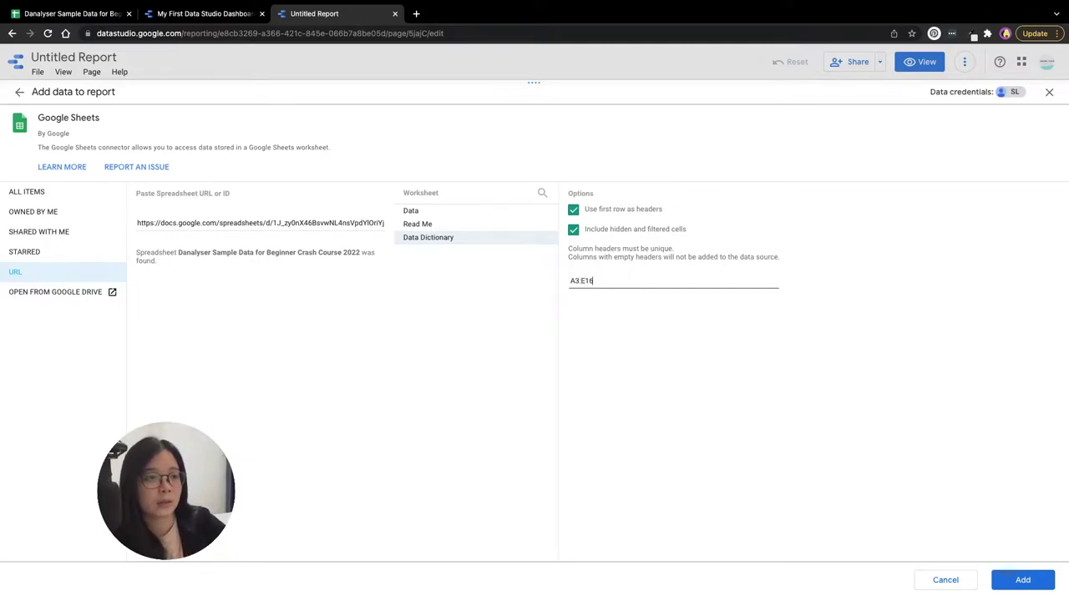
click(855, 361)
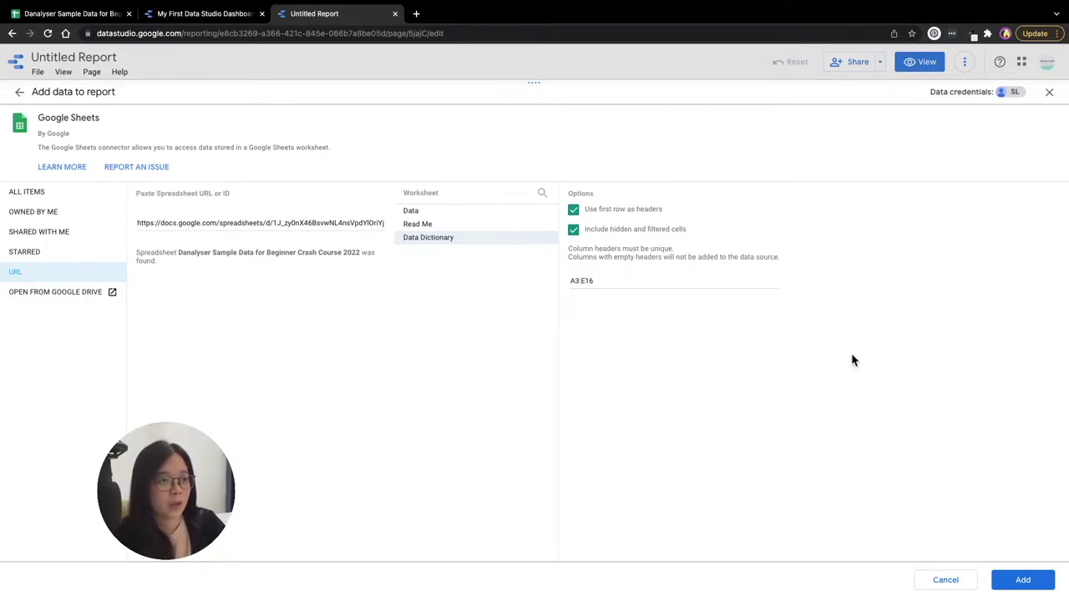
click(1020, 582)
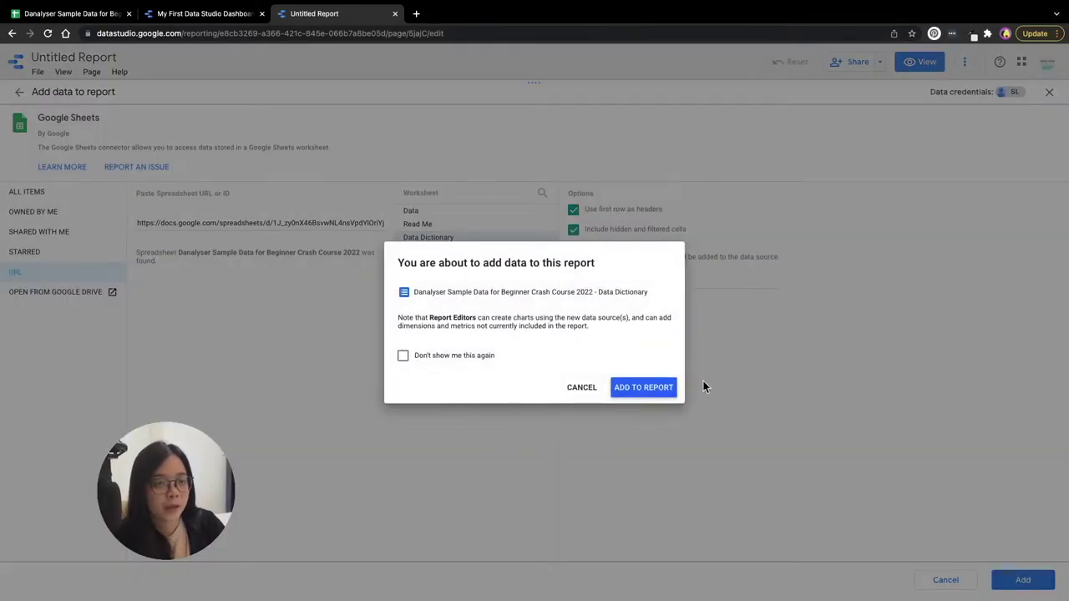
click(652, 394)
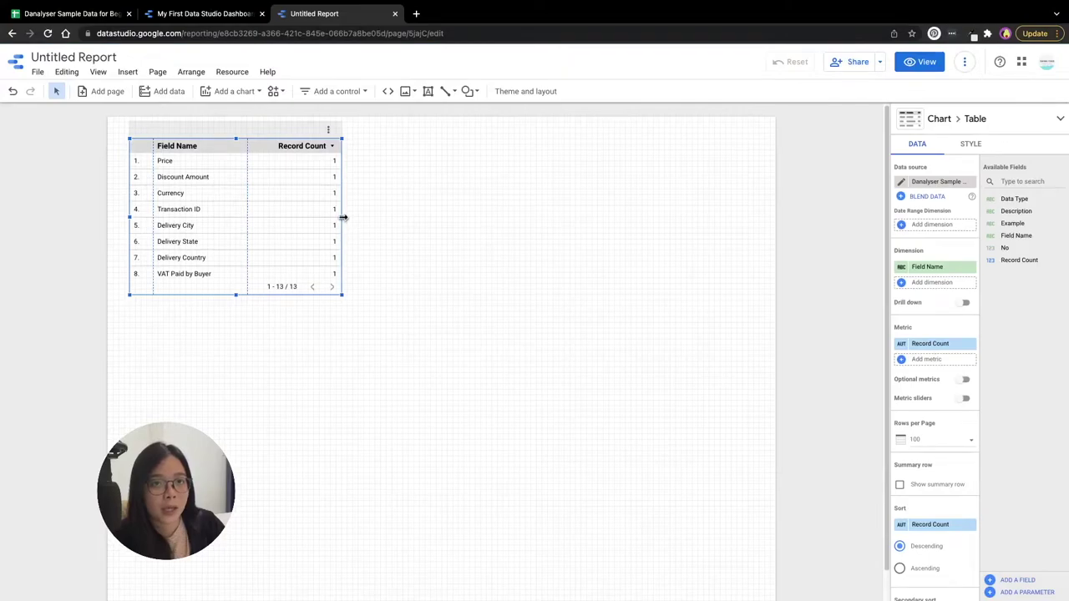
Widen and lengthen the table so all 13 Field Name rows show.
drag(342, 217, 435, 218)
drag(282, 297, 275, 350)
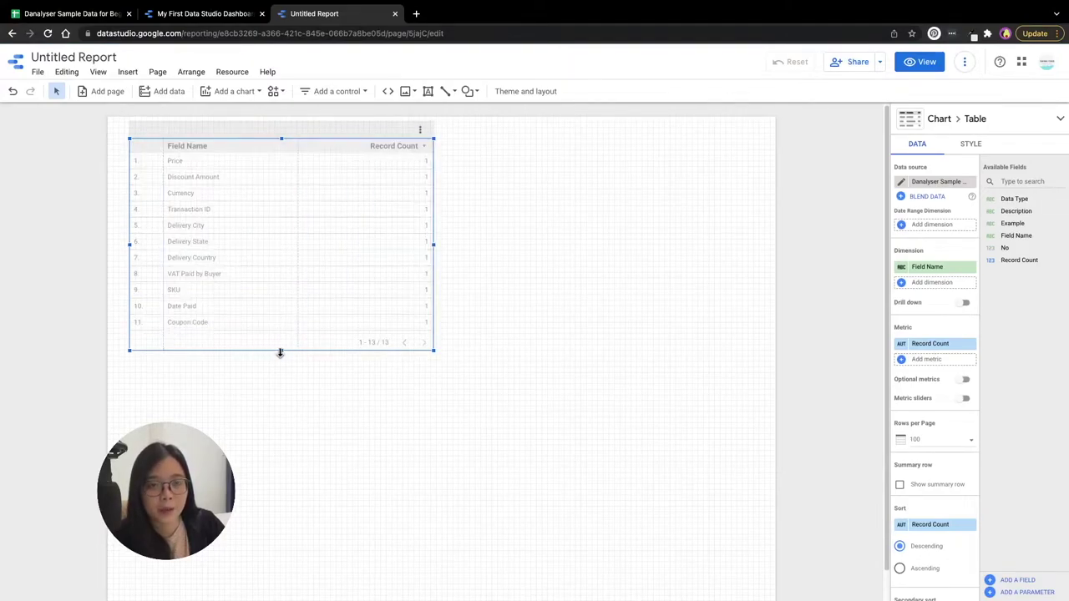
click(232, 72)
click(222, 276)
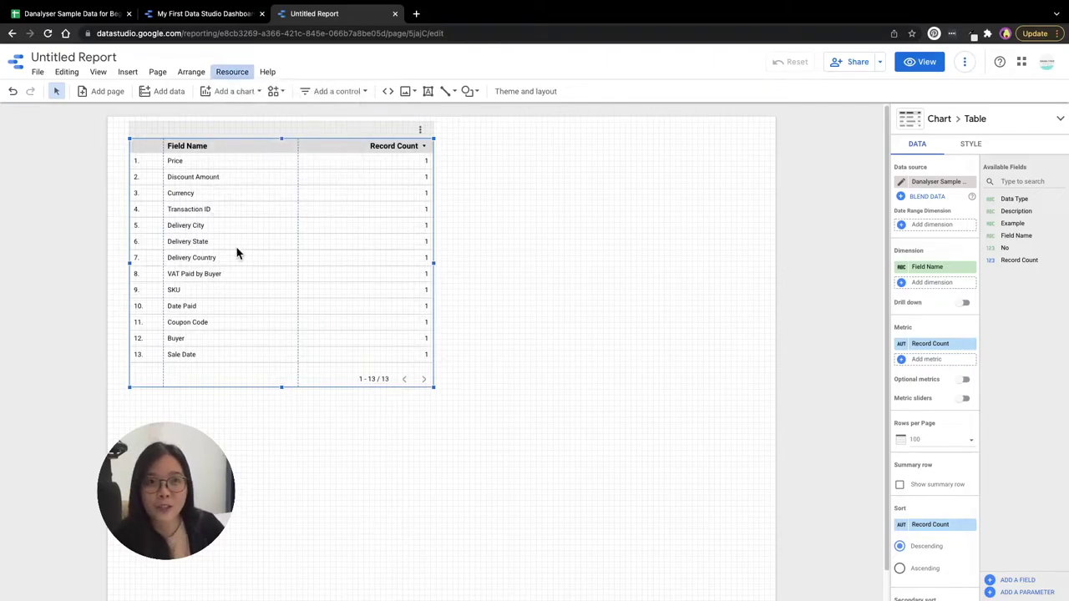
Review the report's data sources under Resource > Manage added data sources, then close the list.
click(232, 73)
click(250, 91)
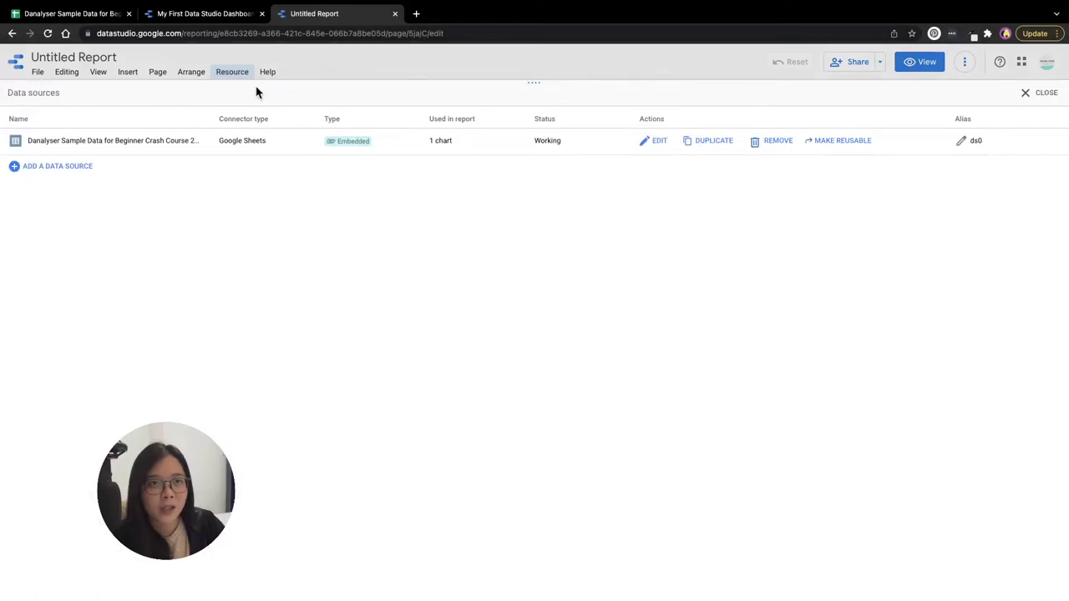
click(1040, 92)
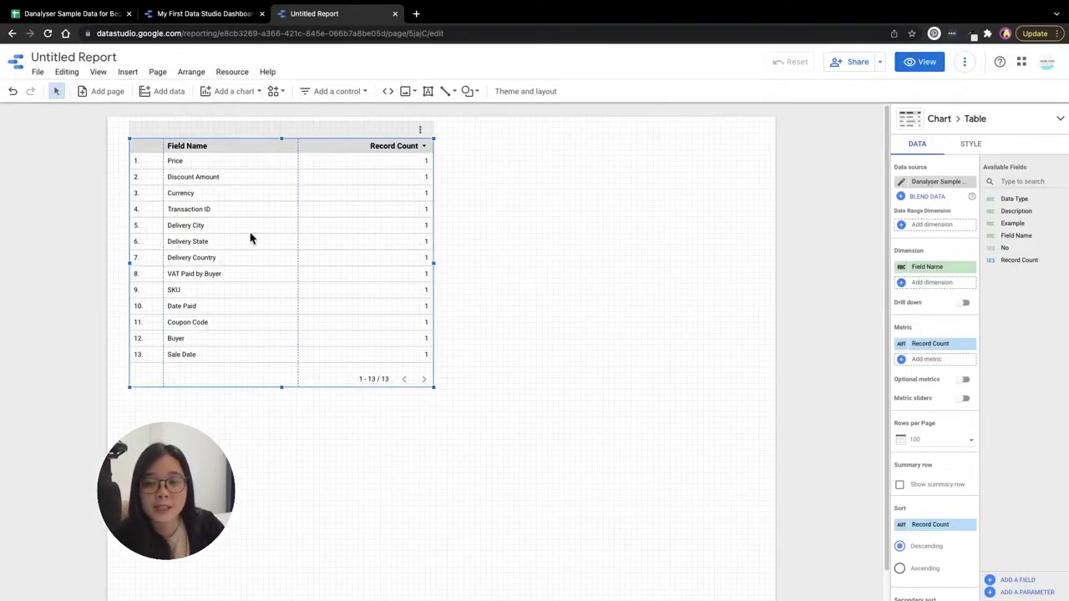
click(231, 72)
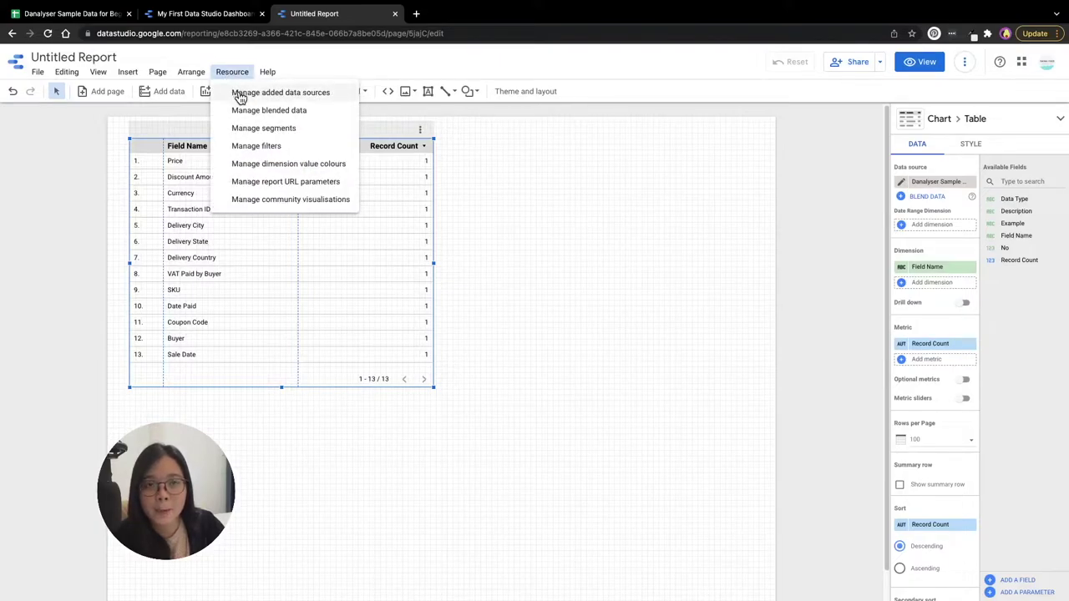
Open the sample data source and edit its spreadsheet connection.
click(240, 95)
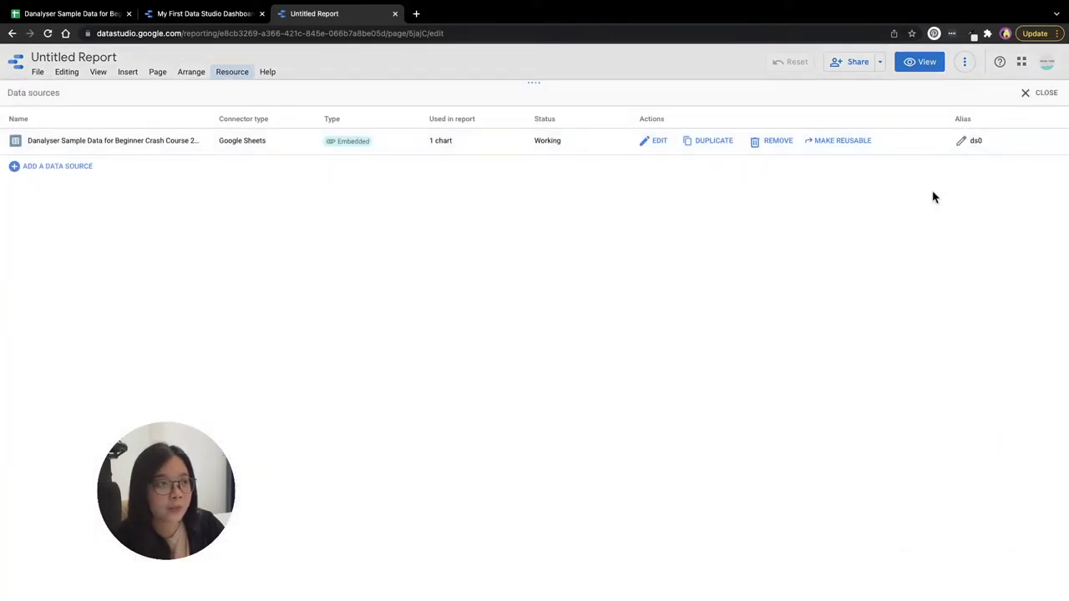
click(648, 144)
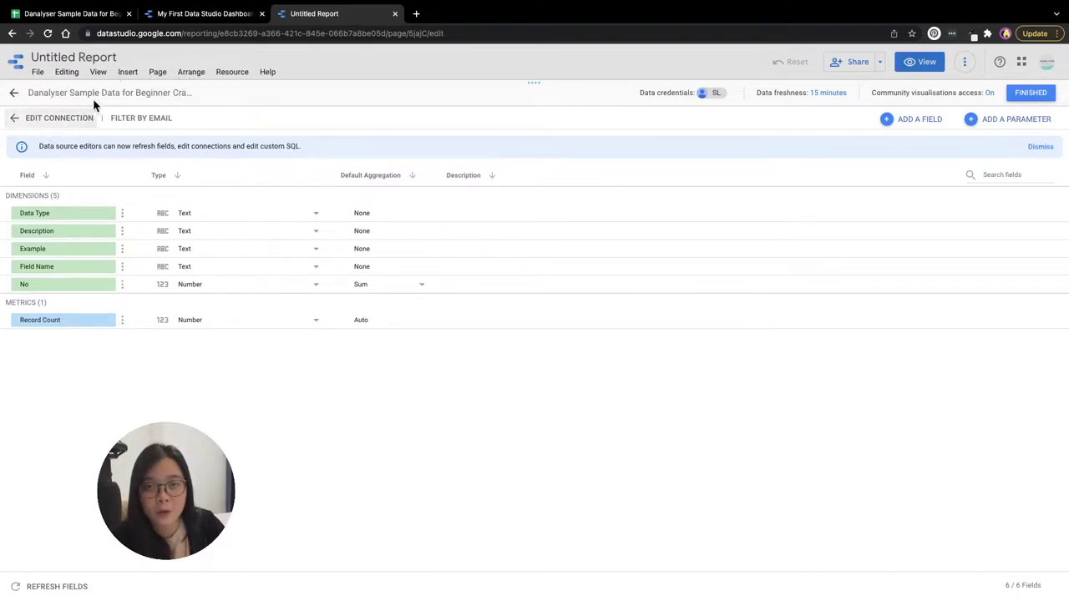
click(51, 124)
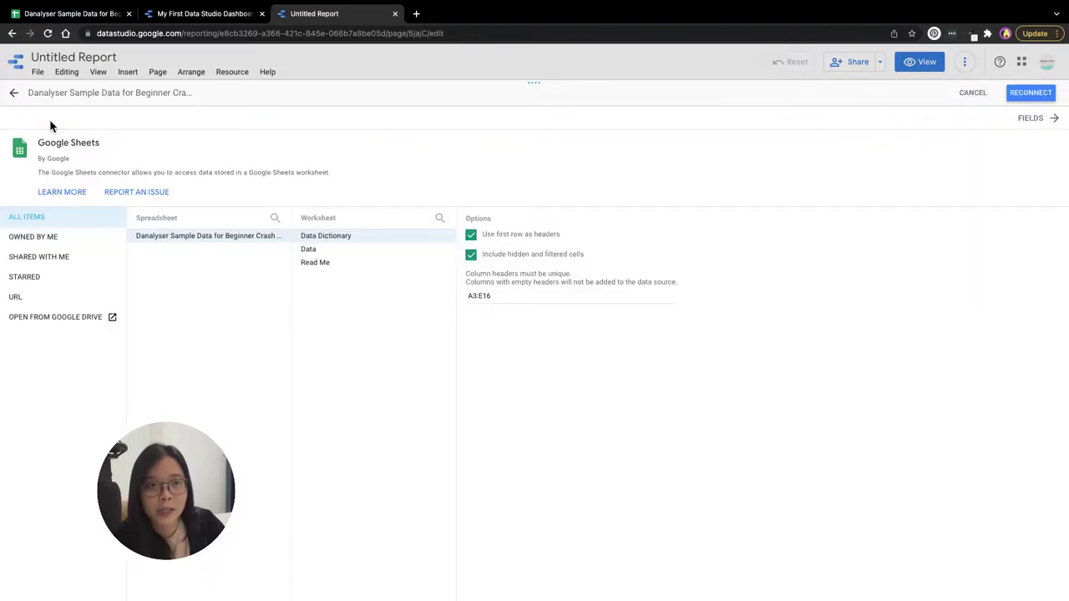
Clear the A3:E16 range, switch to the Data worksheet, and reconnect.
triple_click(495, 296)
key(BackSpace)
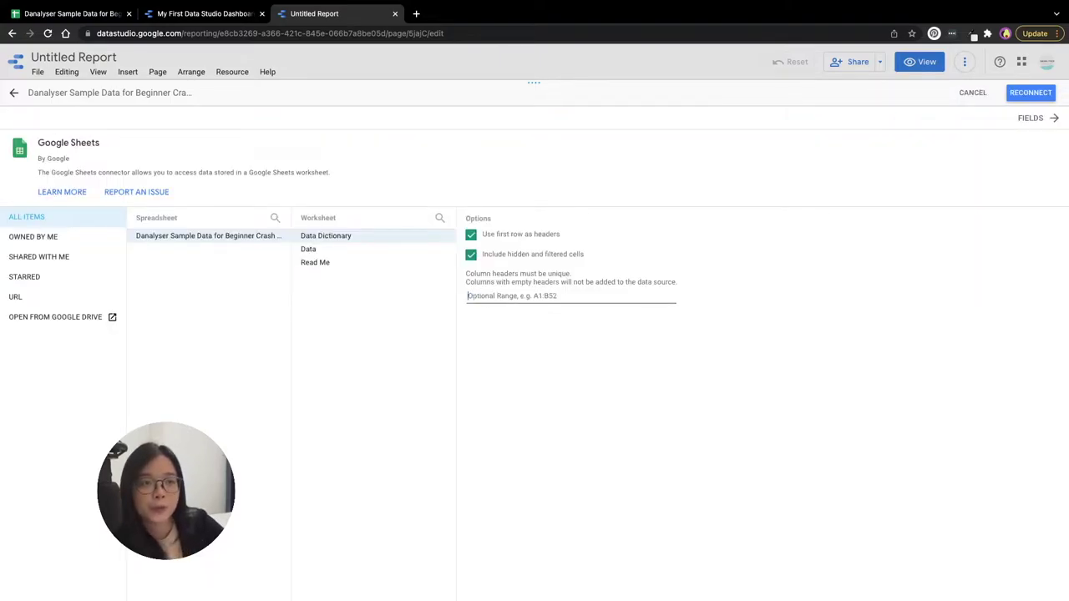
click(307, 251)
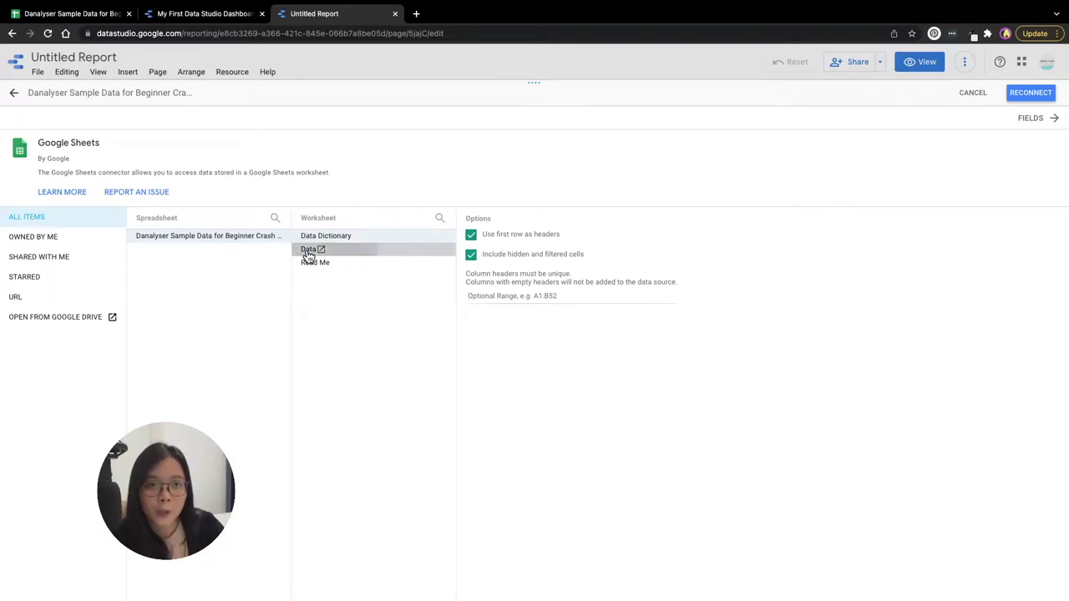
click(1024, 95)
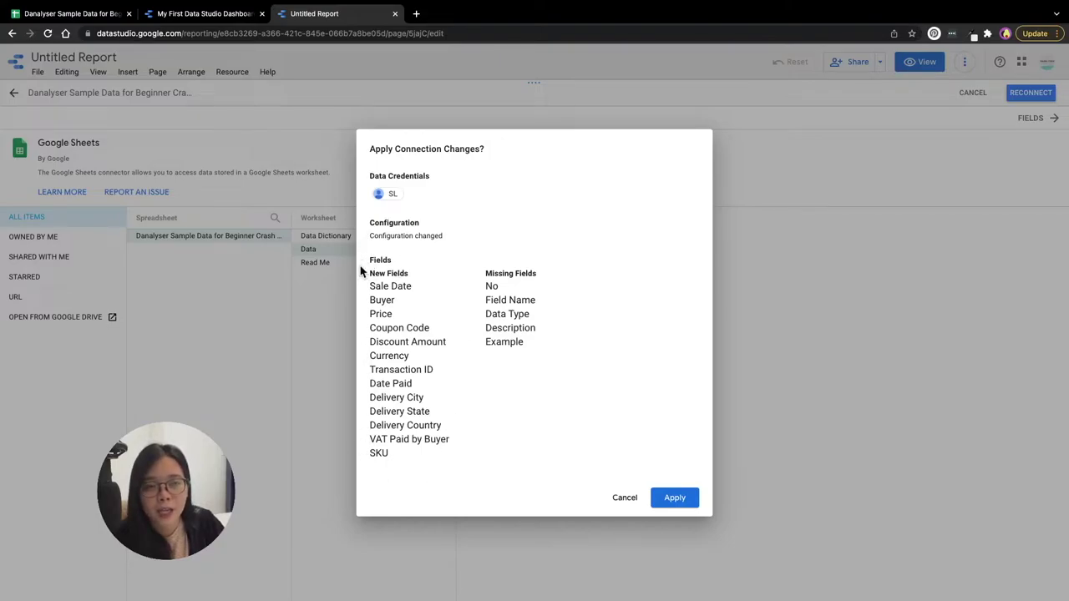
click(675, 498)
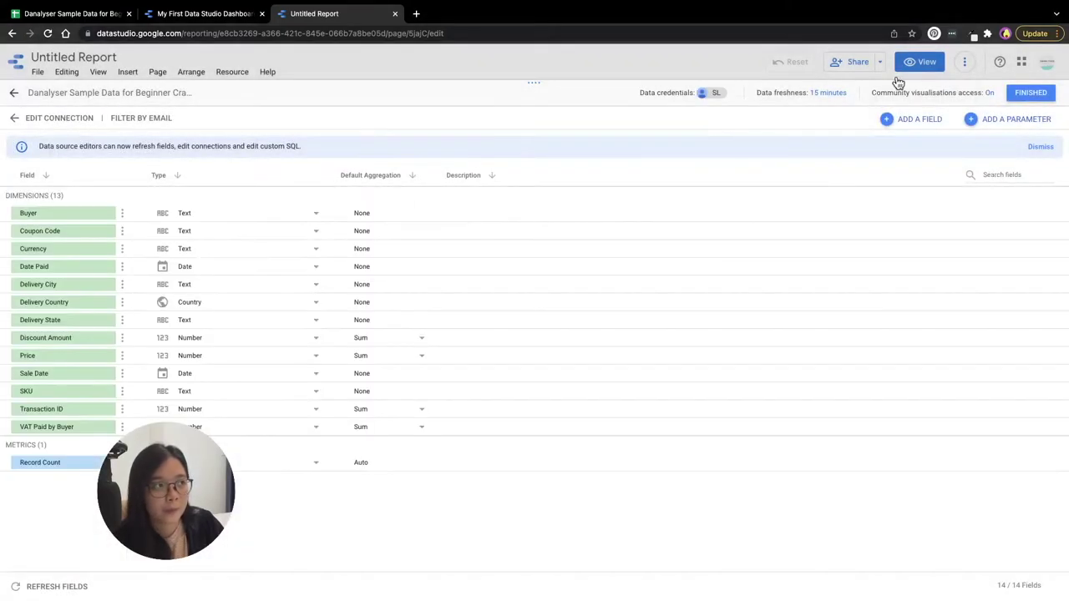
Finish the field edits, close Data sources, and remove the table's invalid dimension.
click(1020, 94)
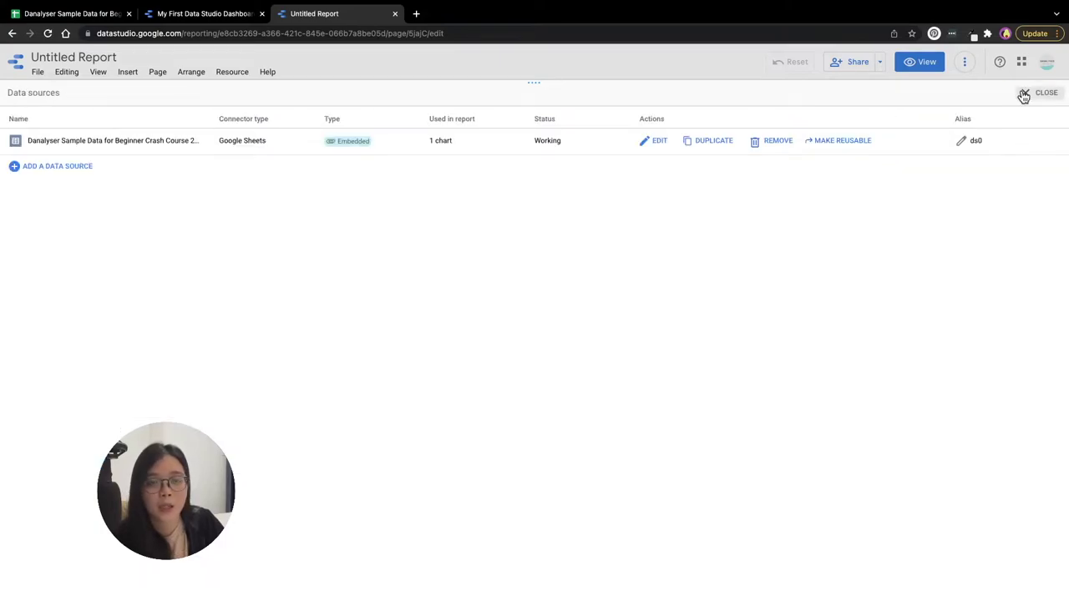
click(1023, 94)
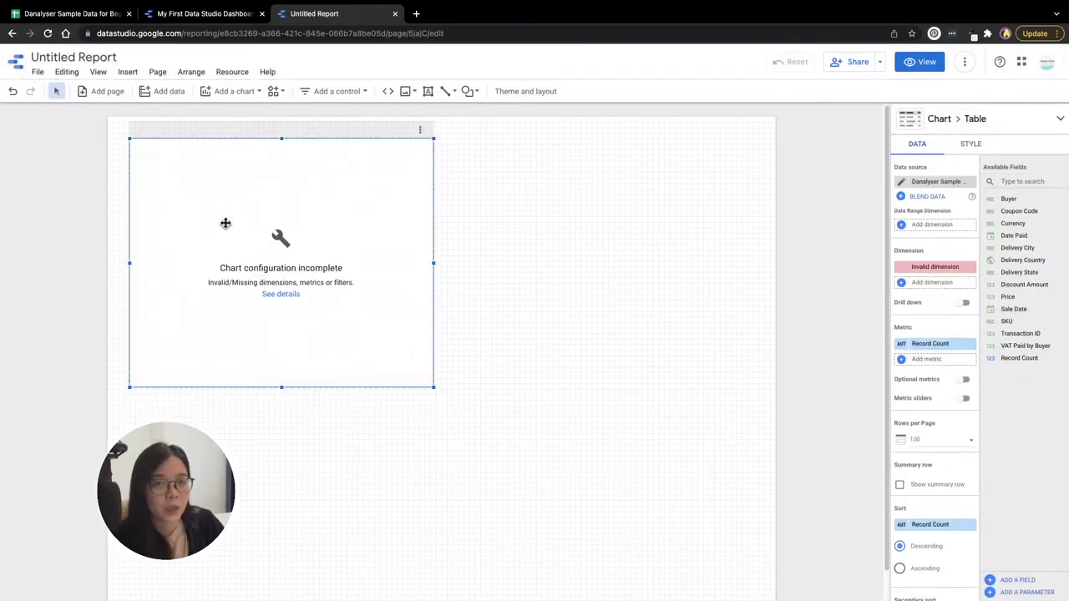
click(970, 267)
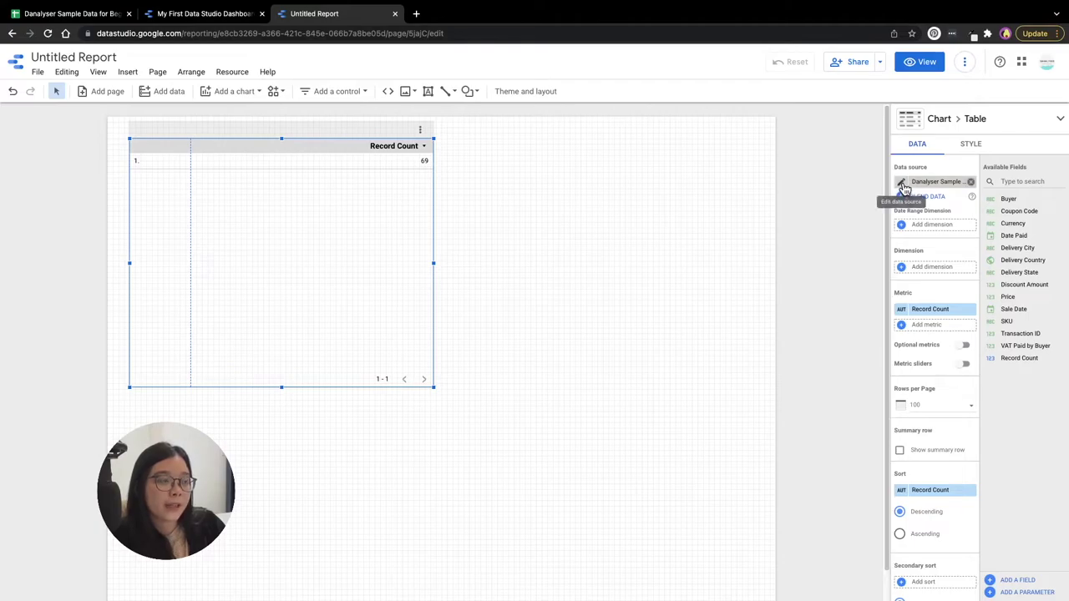
Bring up the data source's field editor listing 13 dimensions and Record Count.
click(902, 185)
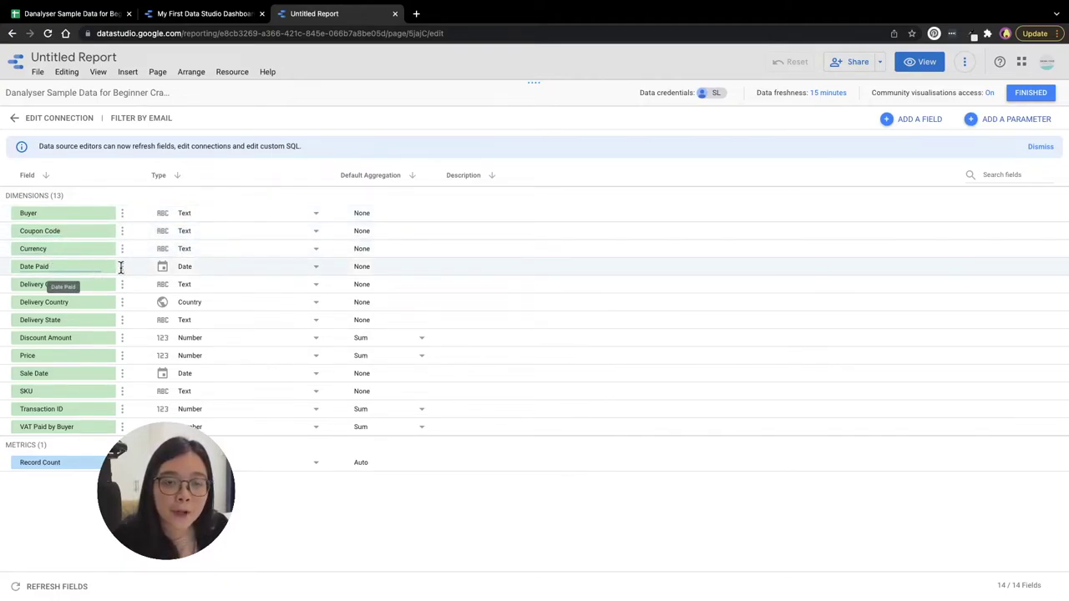
Change Transaction ID's type from Number to Text in the data source editor.
click(63, 284)
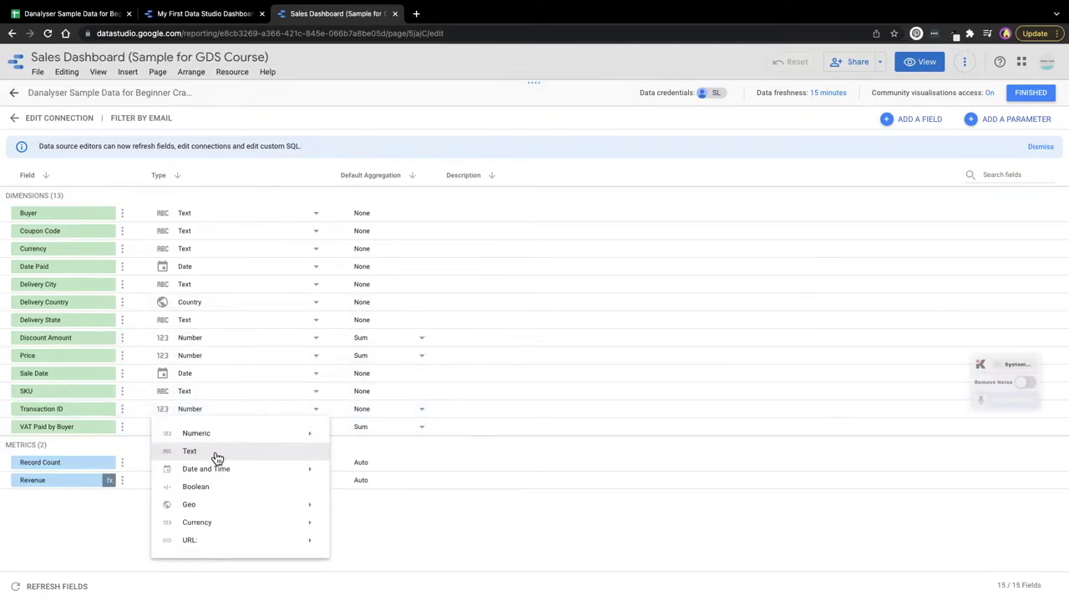
click(214, 451)
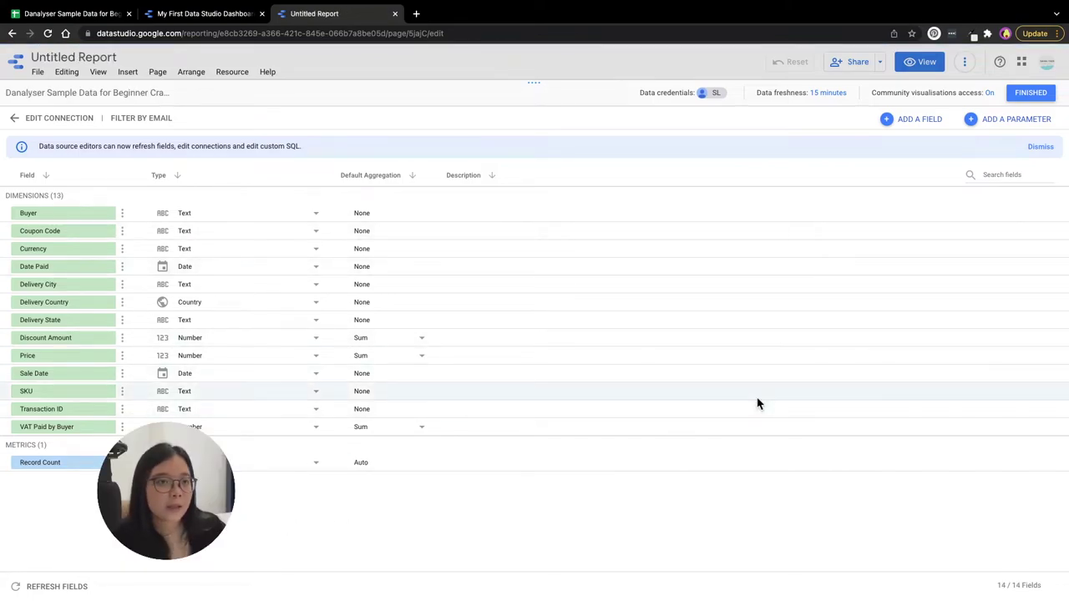
click(1027, 94)
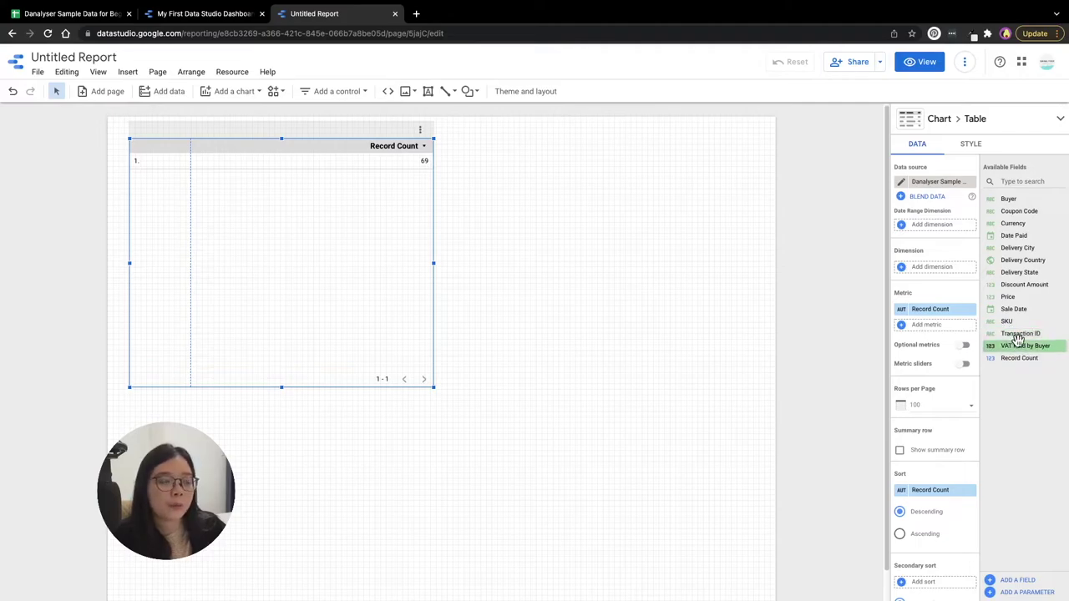
Open a blank calculated field editor for the sample sheet data source.
mouse_move(1017, 340)
mouse_down()
mouse_move(990, 338)
mouse_move(1019, 344)
mouse_up()
drag(418, 368, 434, 367)
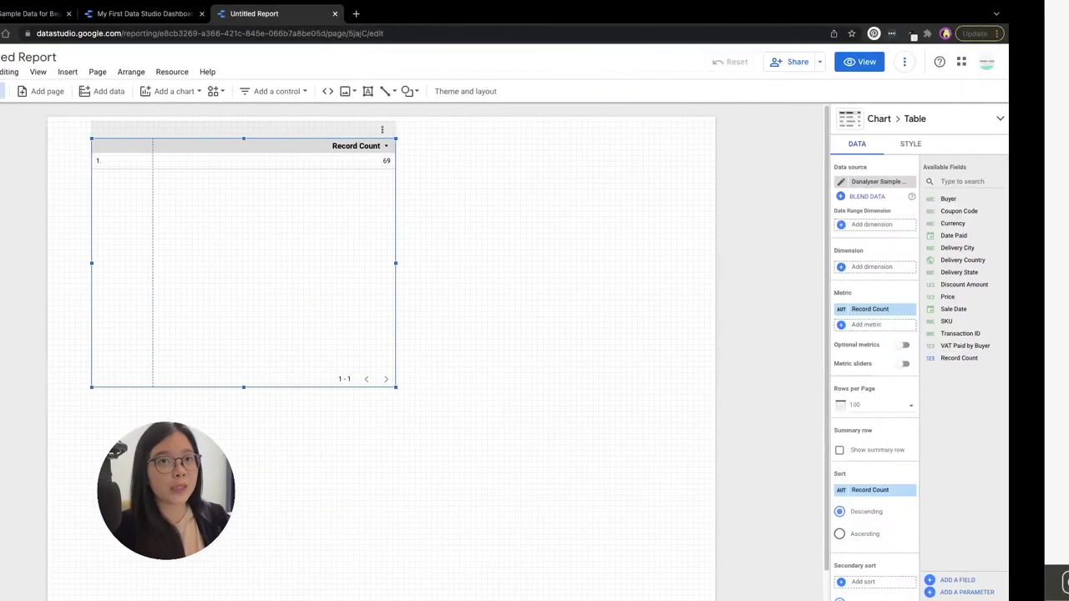
drag(949, 298, 939, 300)
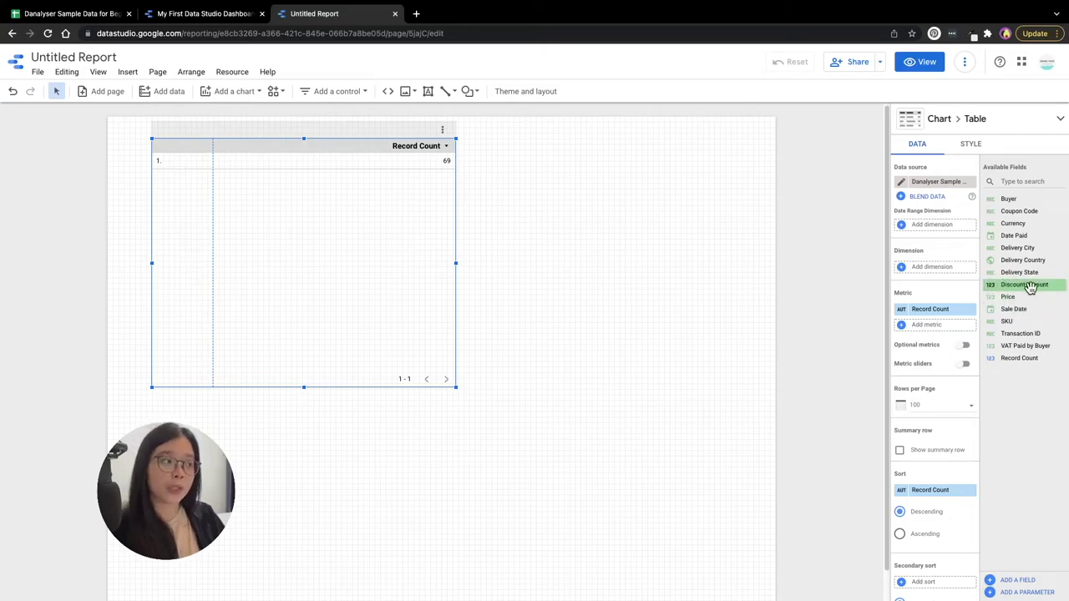
drag(1000, 286, 1023, 287)
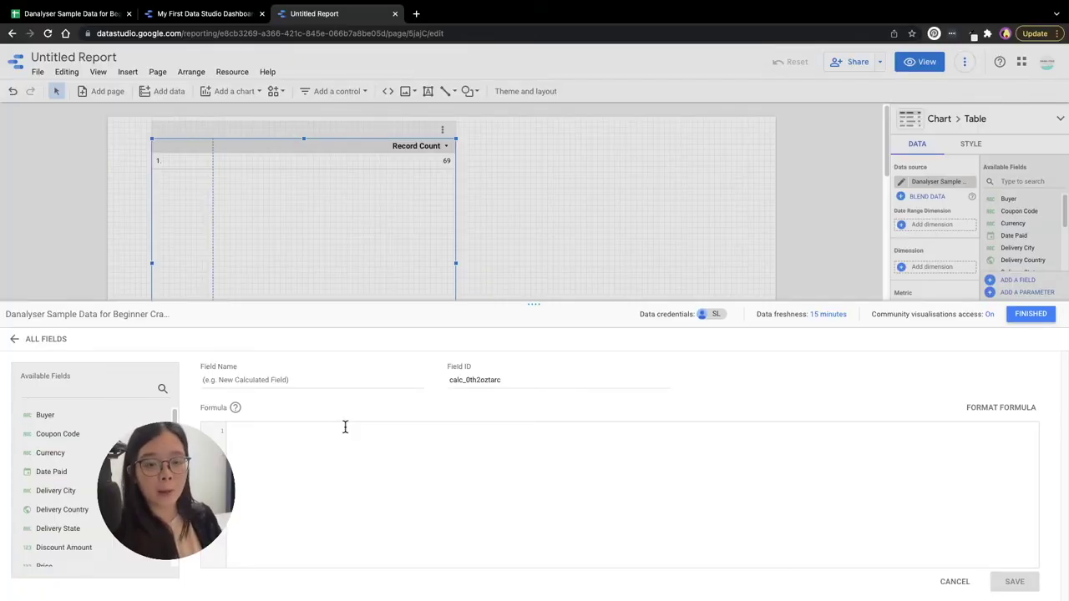
Create a calculated field named Revenue with formula SUM(Price) and save it.
text(SUM(pr)
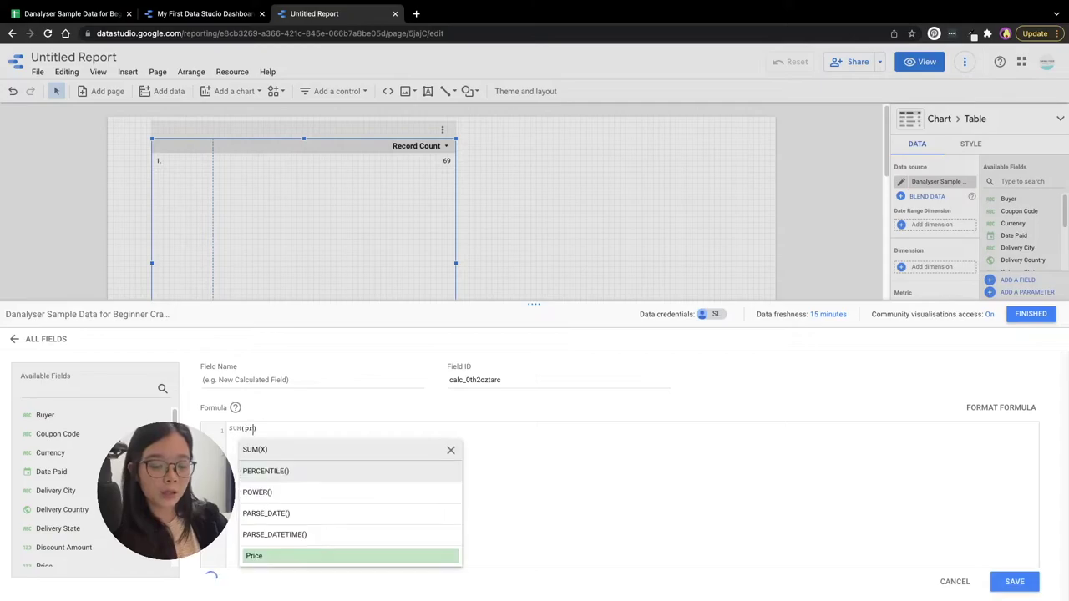
text(ice)
key(Return)
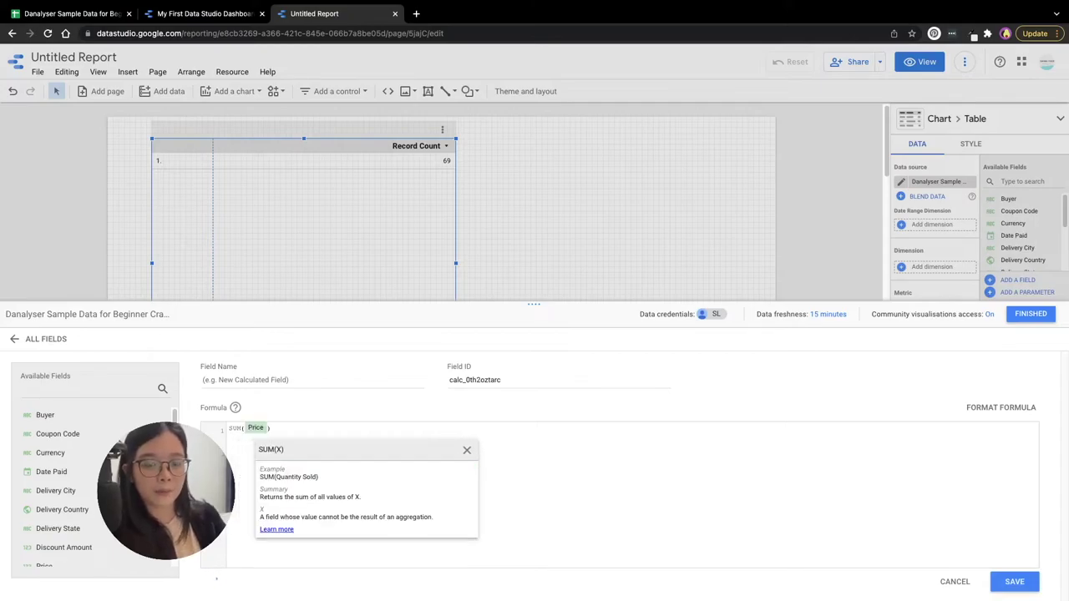
click(292, 381)
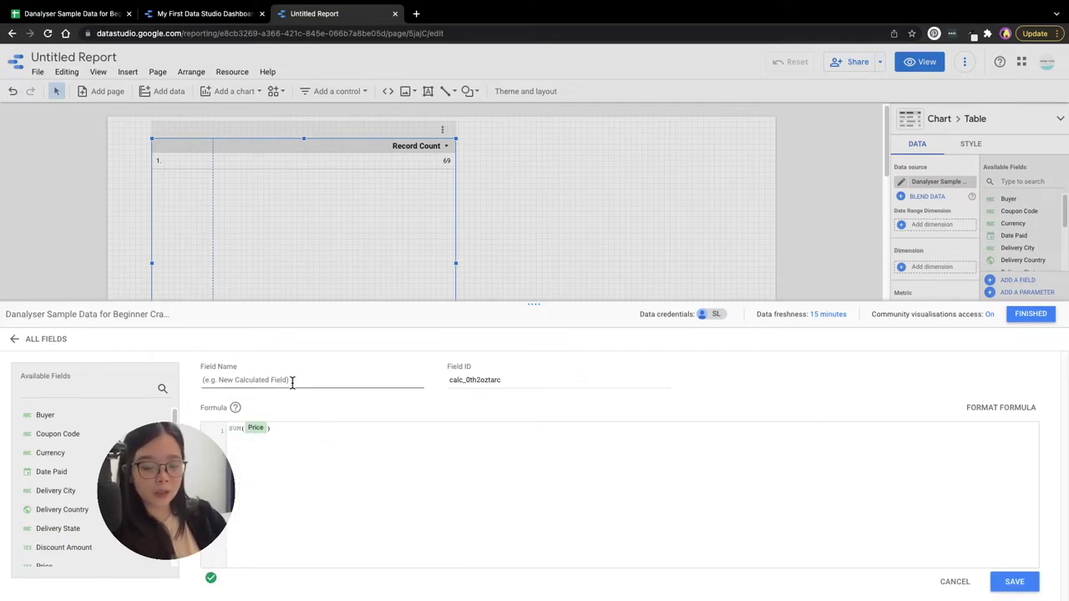
text(Revenue)
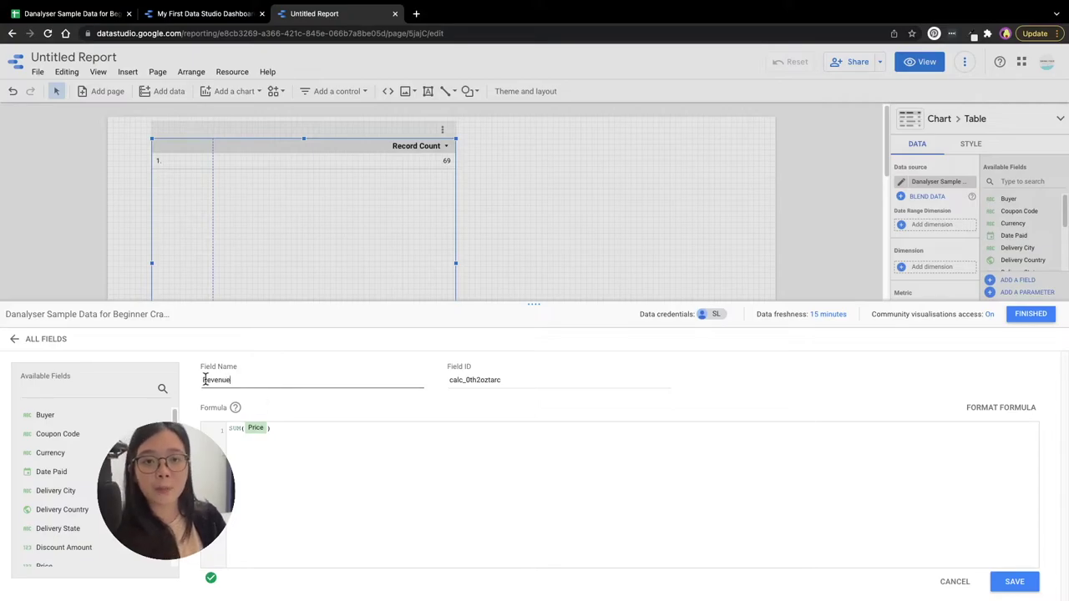
click(1029, 590)
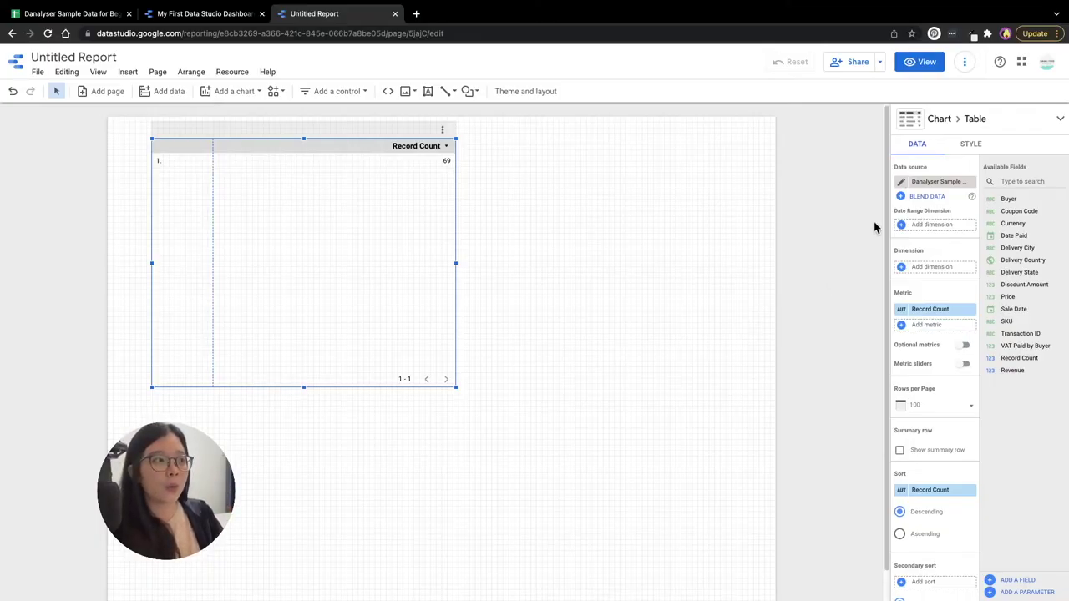
Review the data source's Data freshness and leave it at Every 15 minutes.
click(902, 183)
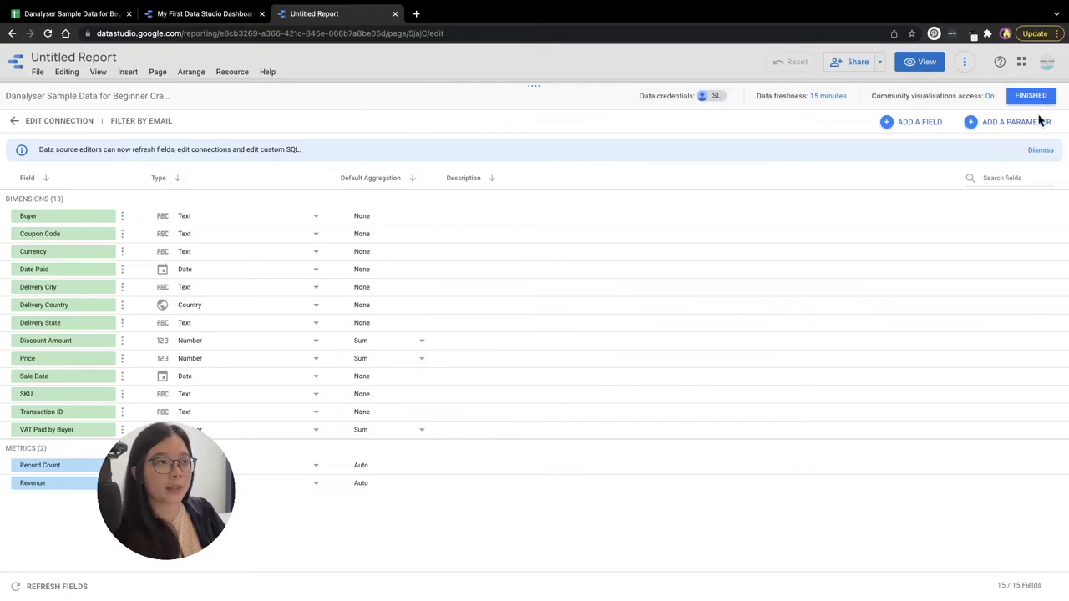
click(825, 96)
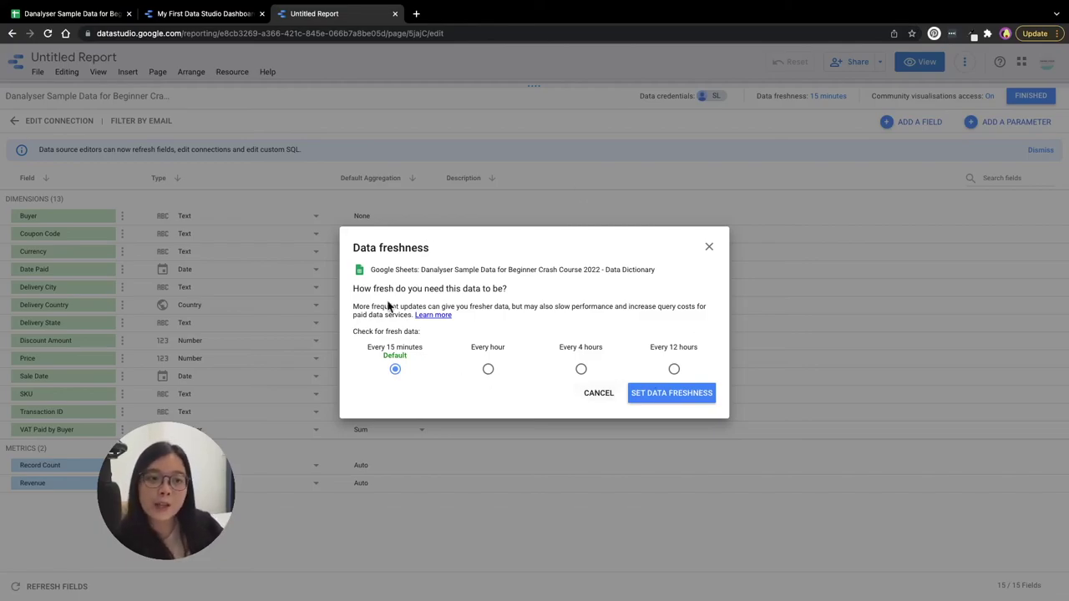
click(709, 246)
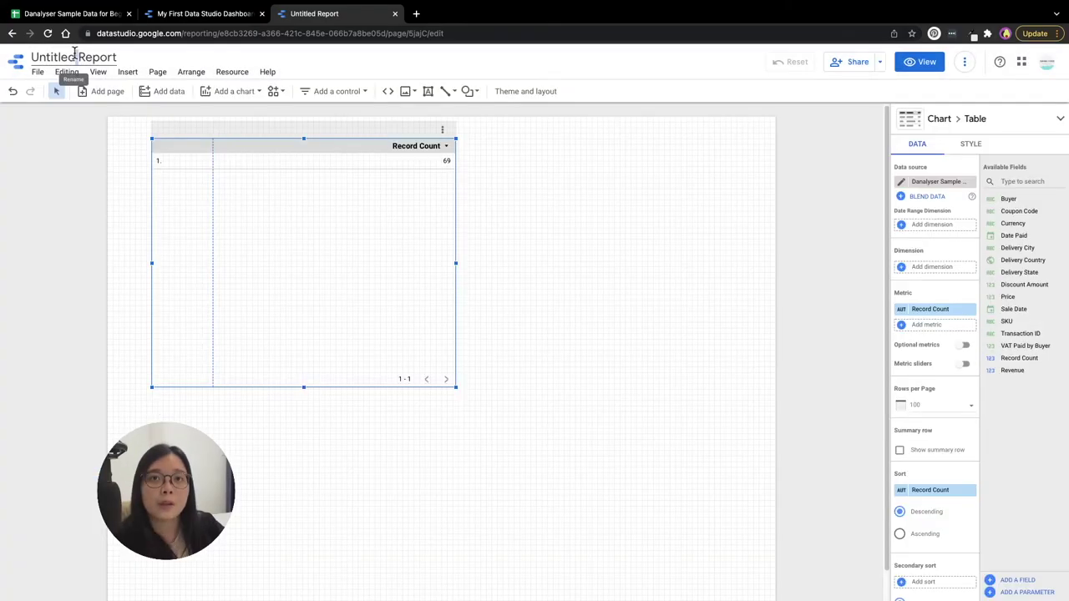
Rename the report to 'Sales Dashboard (Sample for GDS Course)'.
click(75, 57)
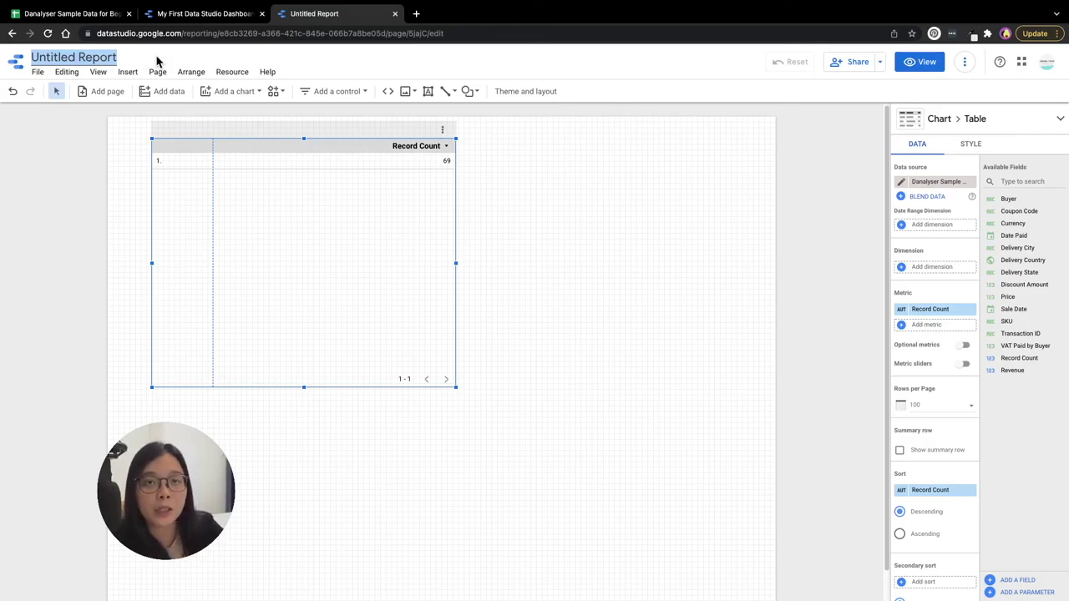
text(Sales Dashboard)
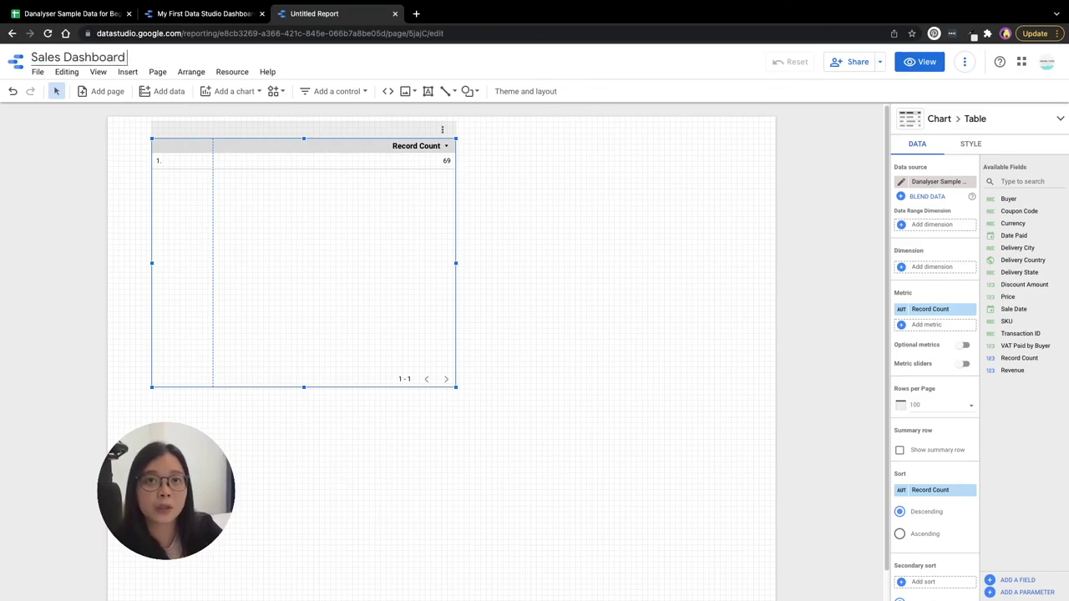
text( (Sample for GDS Cours)
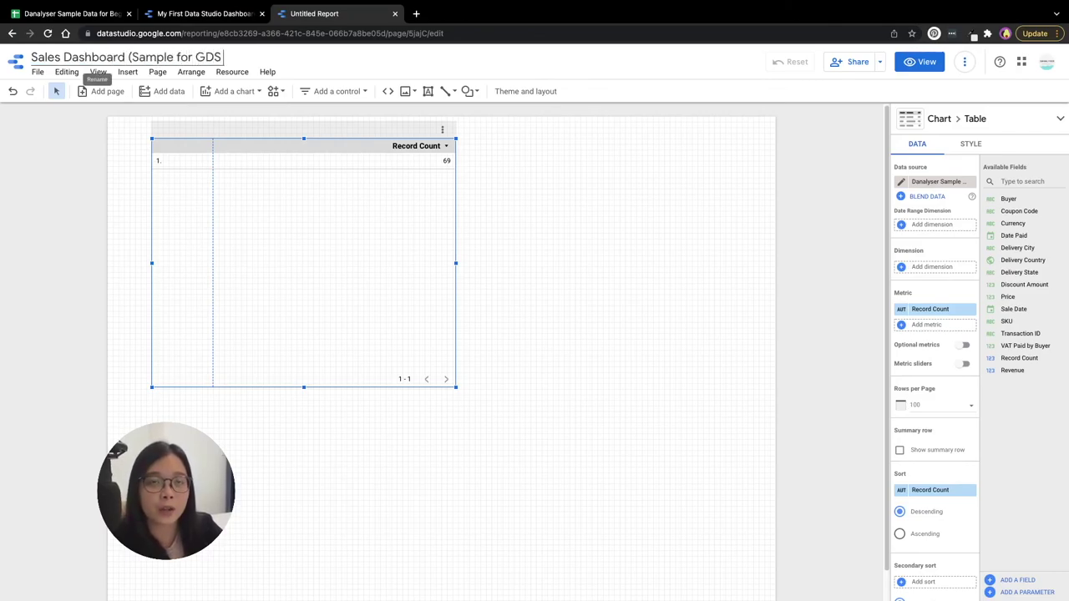
text(e))
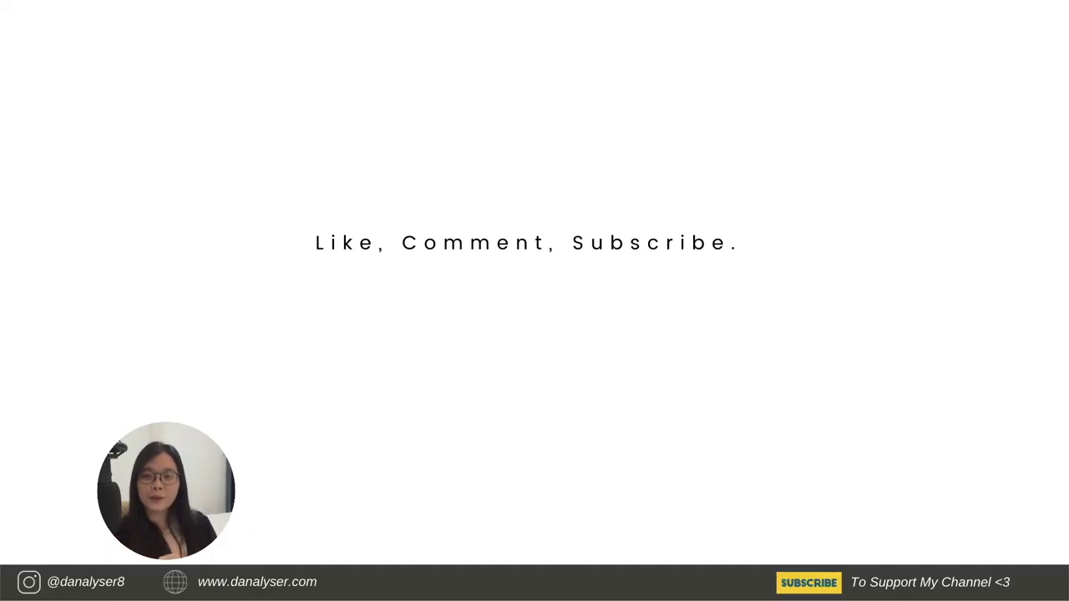